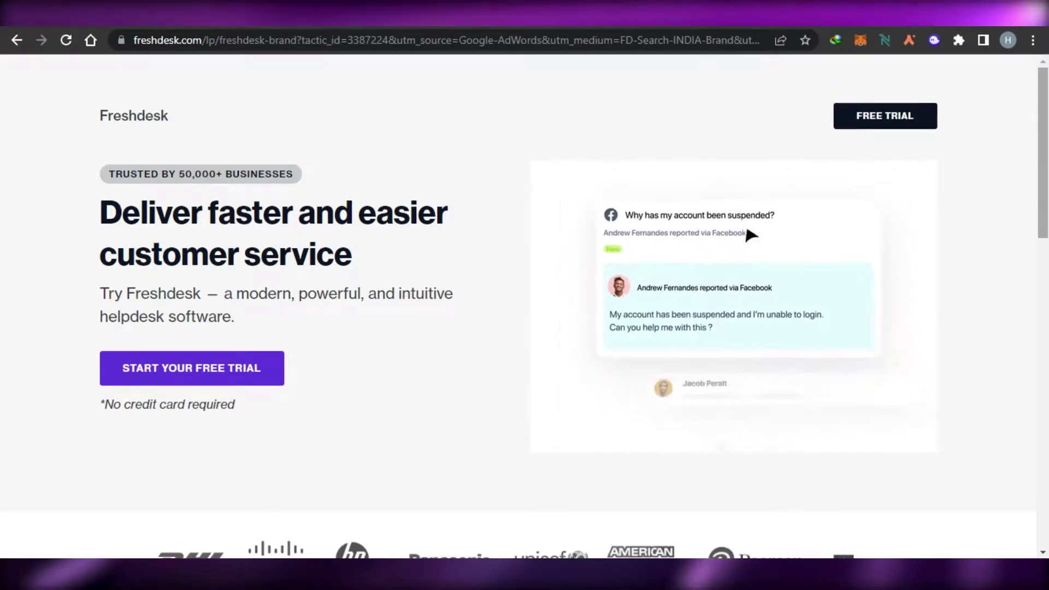
Browse the Freshdesk homepage and start signing up for the free trial.
scroll(752, 235, down, 10)
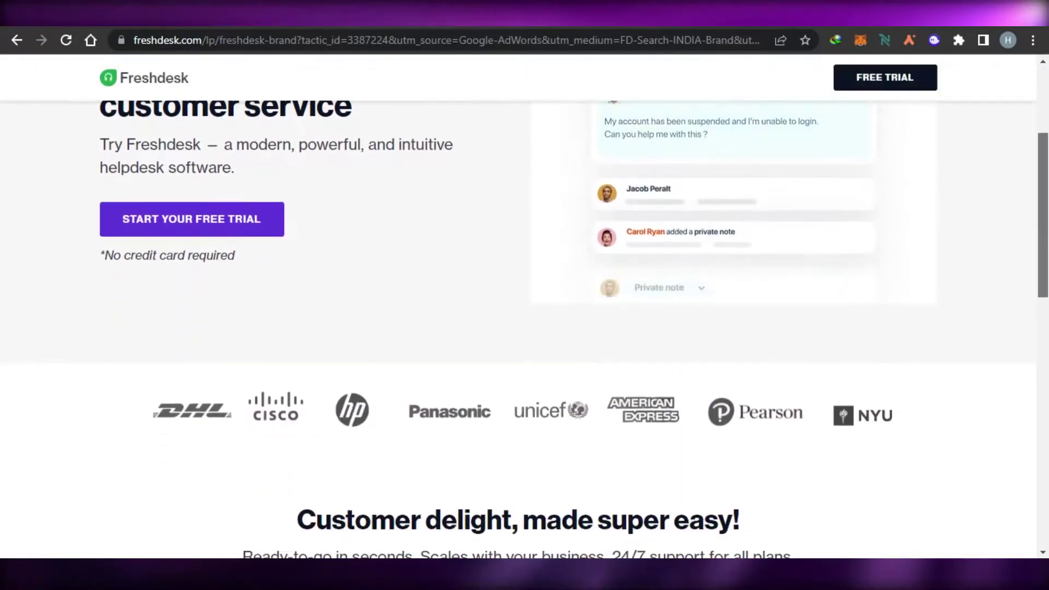
scroll(751, 235, down, 6)
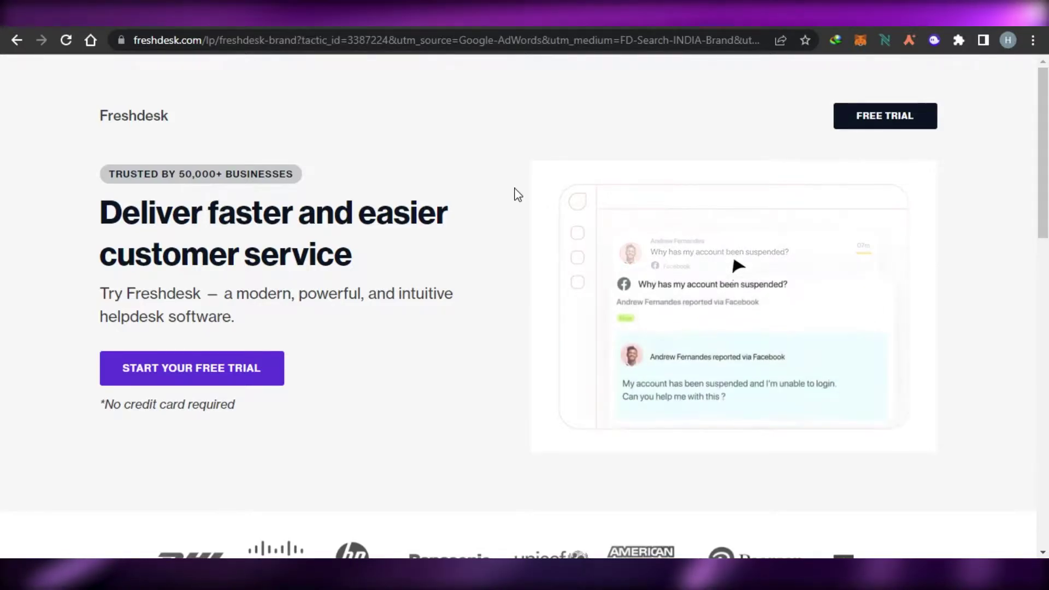
scroll(625, 178, down, 1)
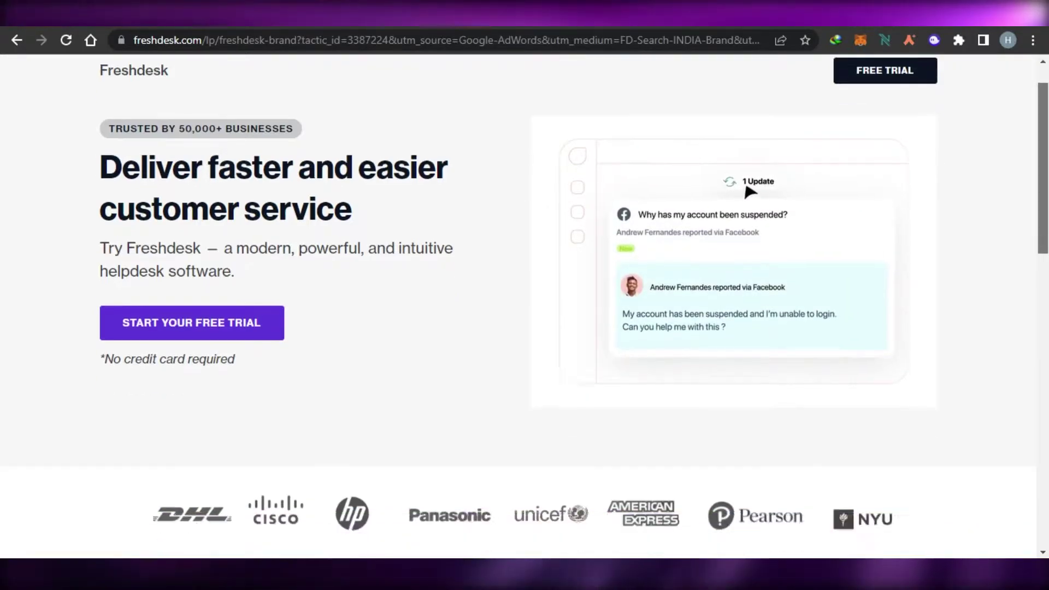
scroll(524, 306, down, 15)
scroll(524, 306, up, 3)
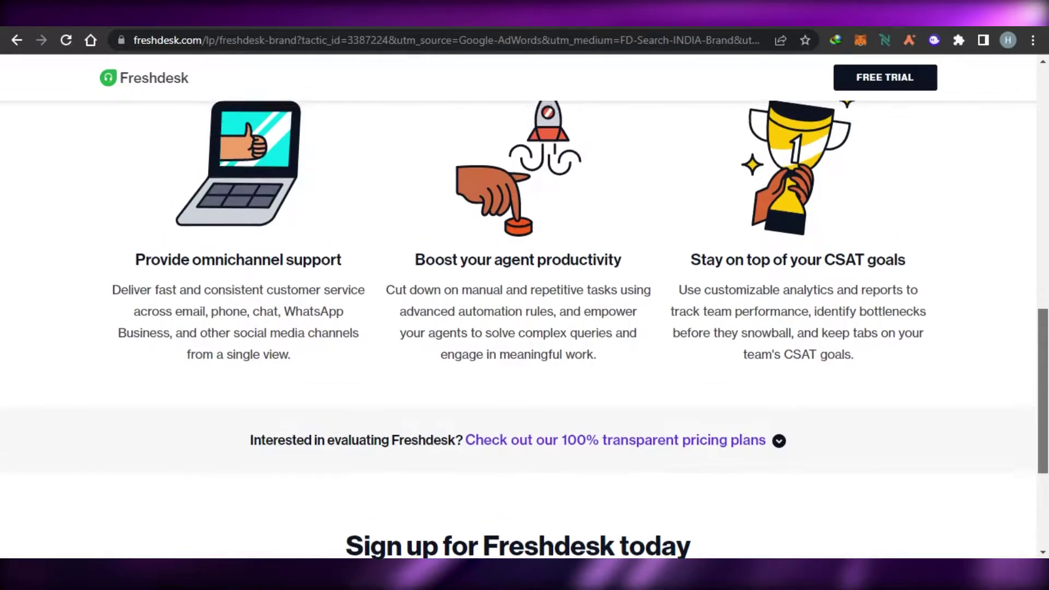
scroll(524, 306, down, 5)
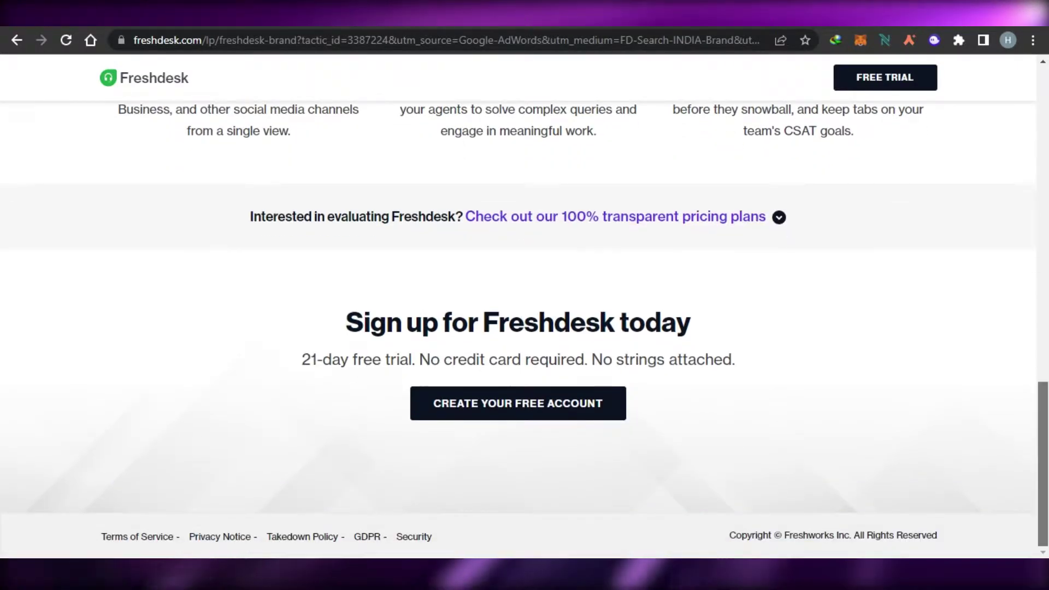
scroll(524, 306, up, 15)
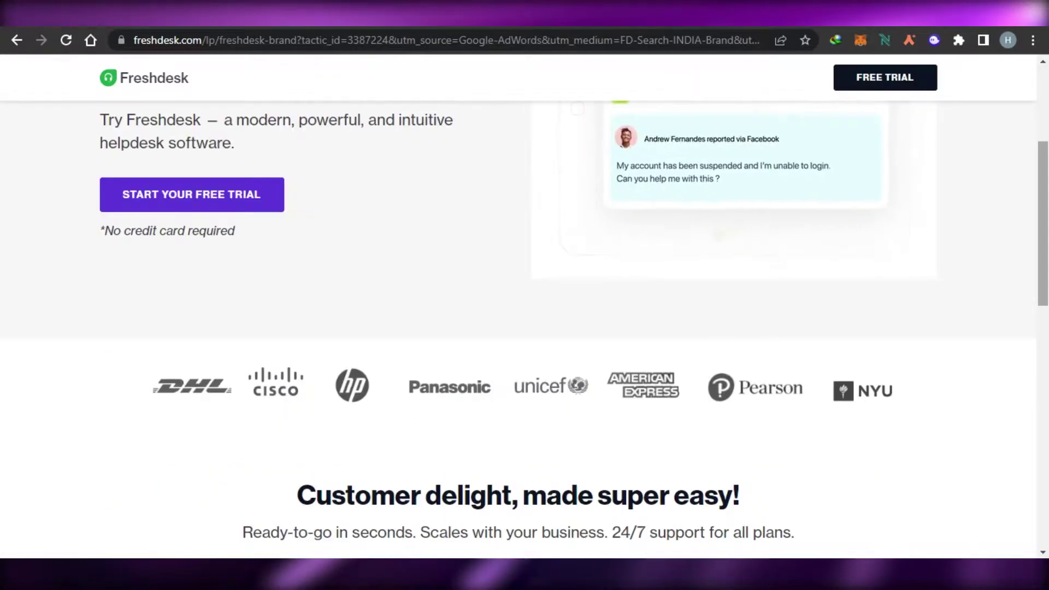
scroll(314, 171, up, 3)
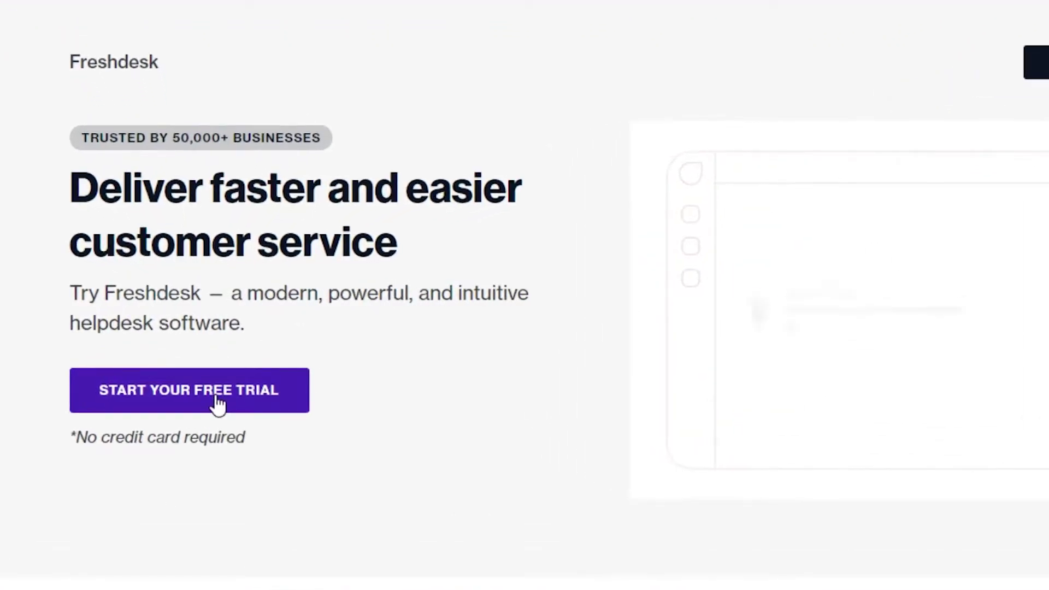
click(216, 403)
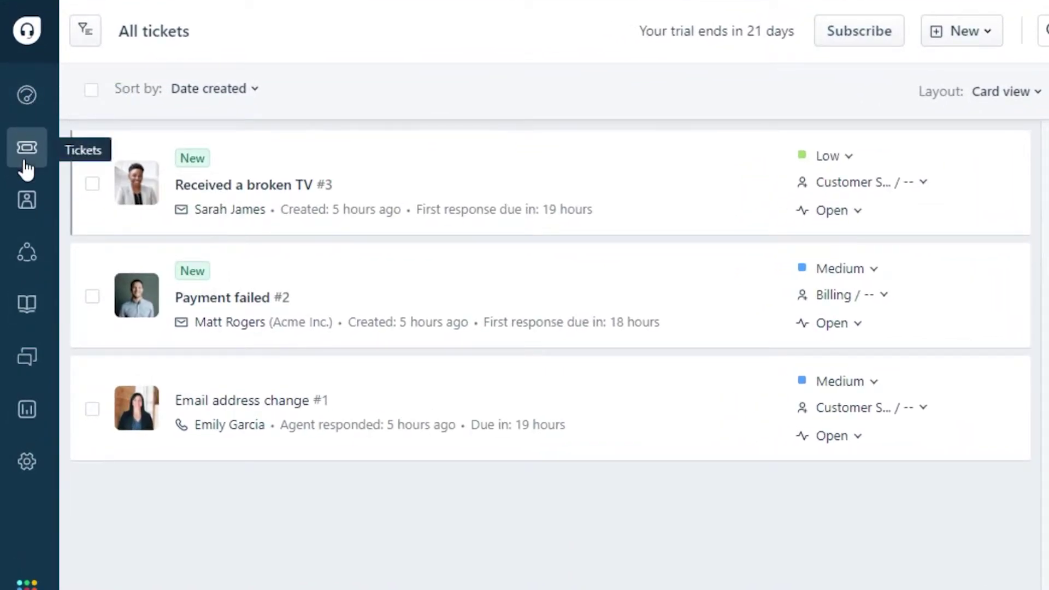
Open the sample Dashboard showing 55 unresolved, 4 overdue and 28 open tickets.
mouse_move(28, 224)
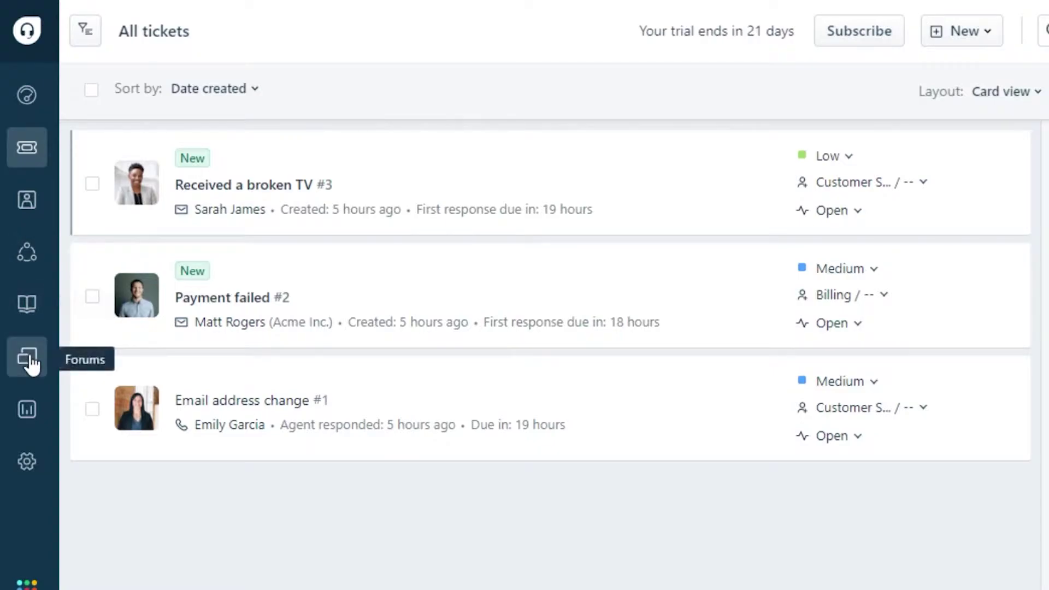
mouse_move(37, 412)
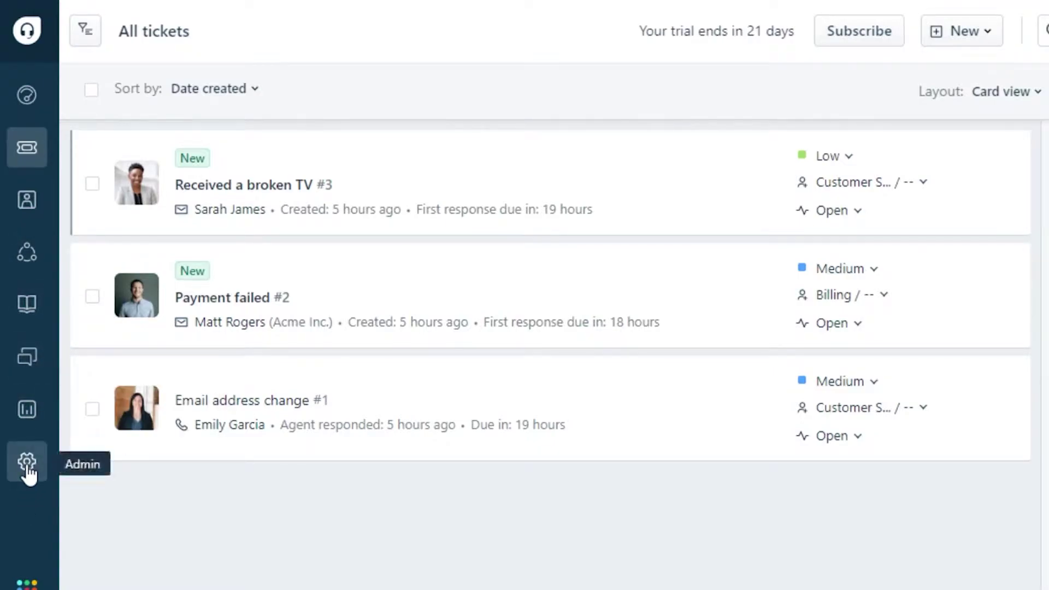
click(32, 109)
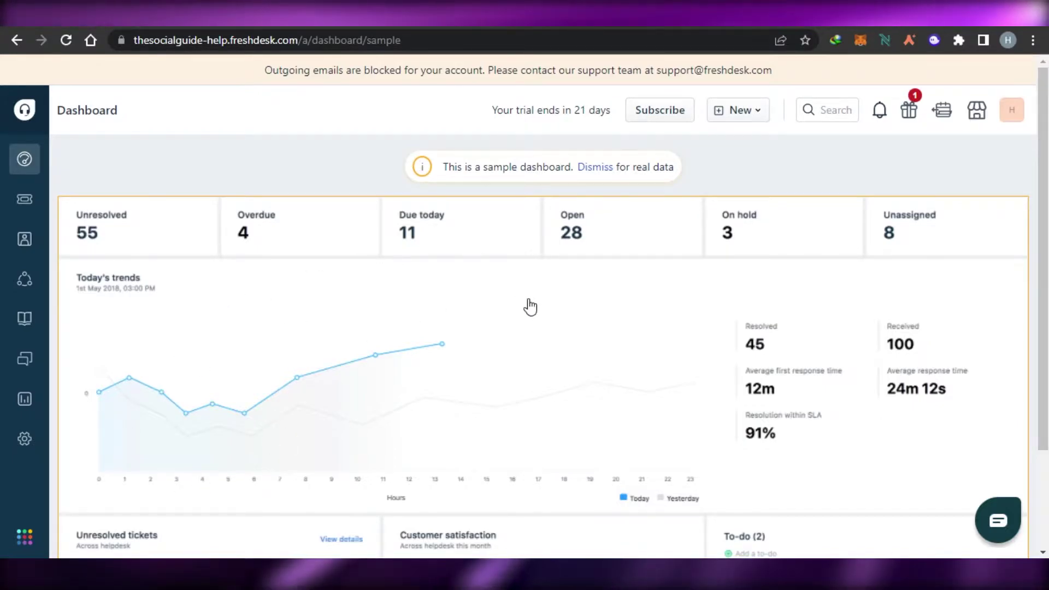
Open the All tickets list with three open sample tickets, such as 'Received a broken TV'.
scroll(293, 389, down, 3)
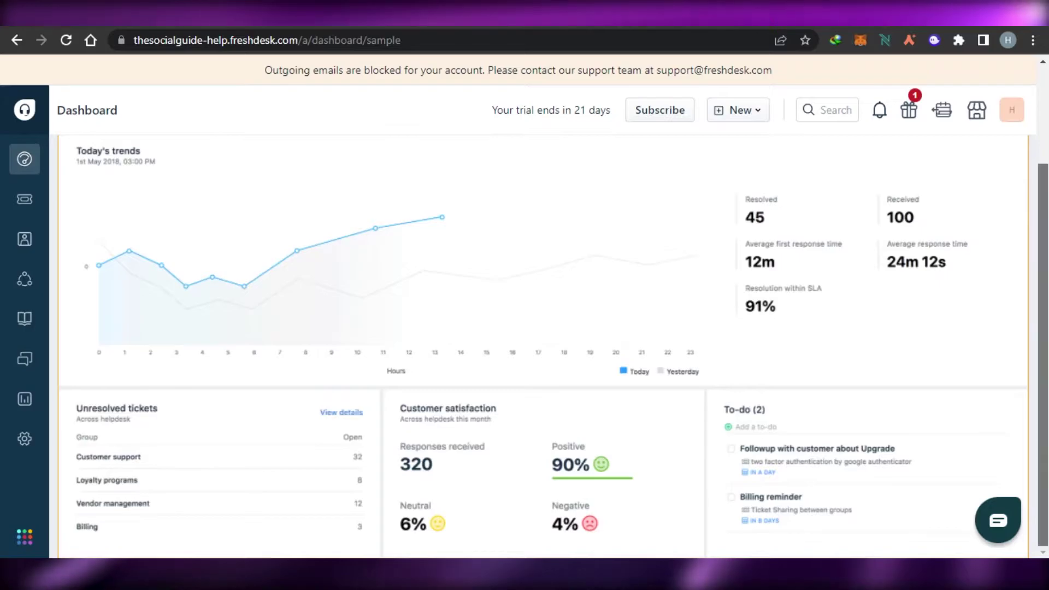
scroll(292, 389, up, 3)
scroll(293, 389, down, 3)
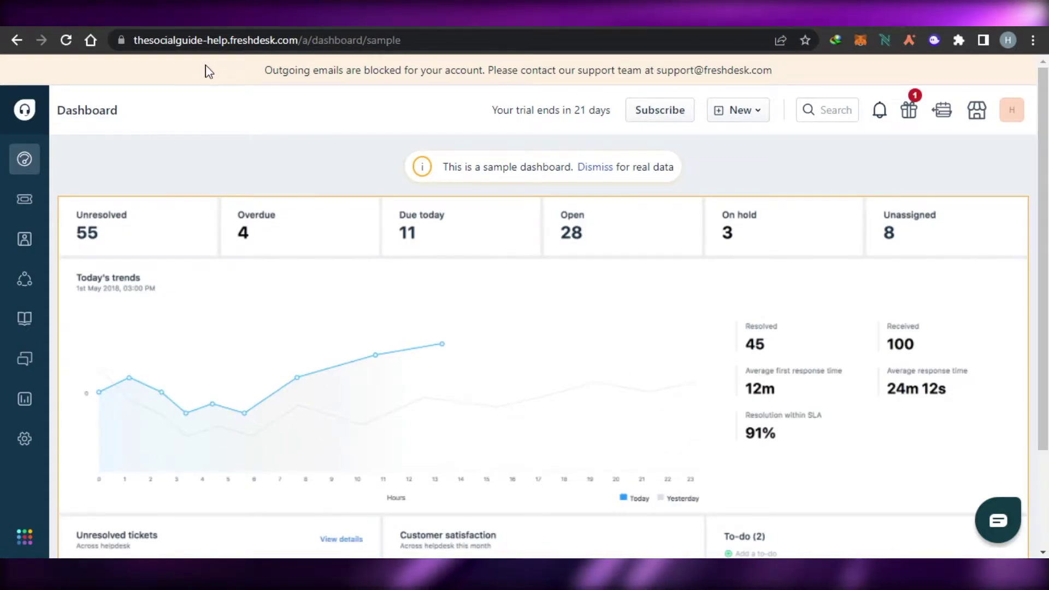
click(28, 197)
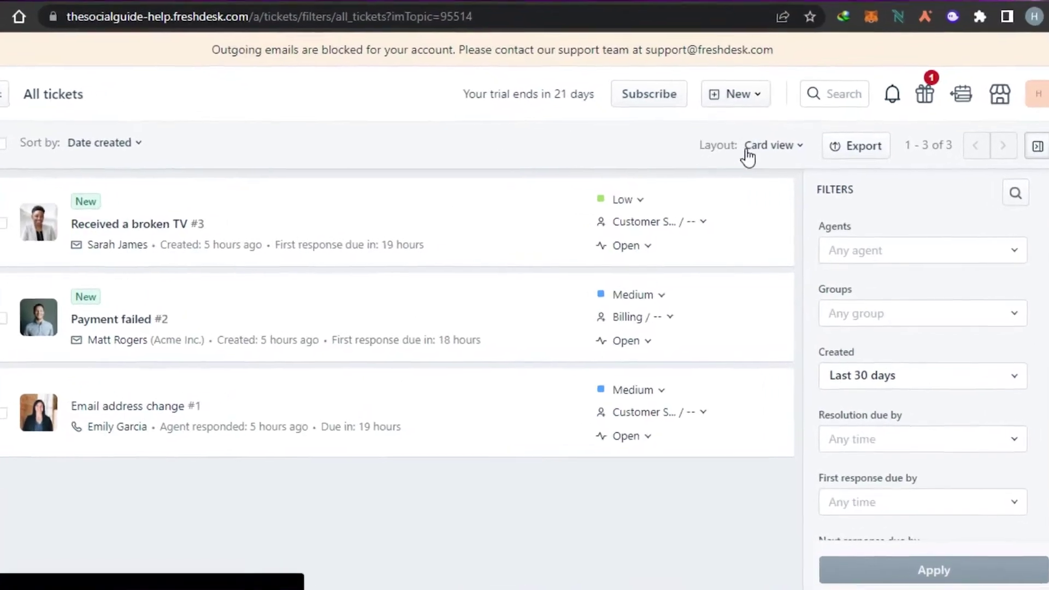
Go to All contacts (15 contacts) and start a blank New contact from the New menu.
click(743, 113)
click(642, 155)
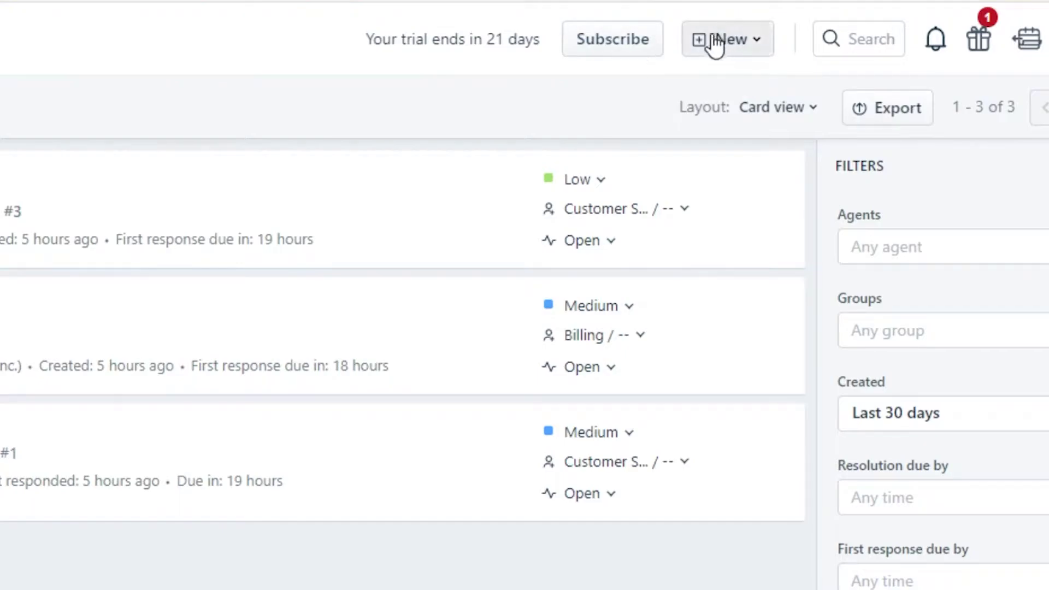
click(734, 47)
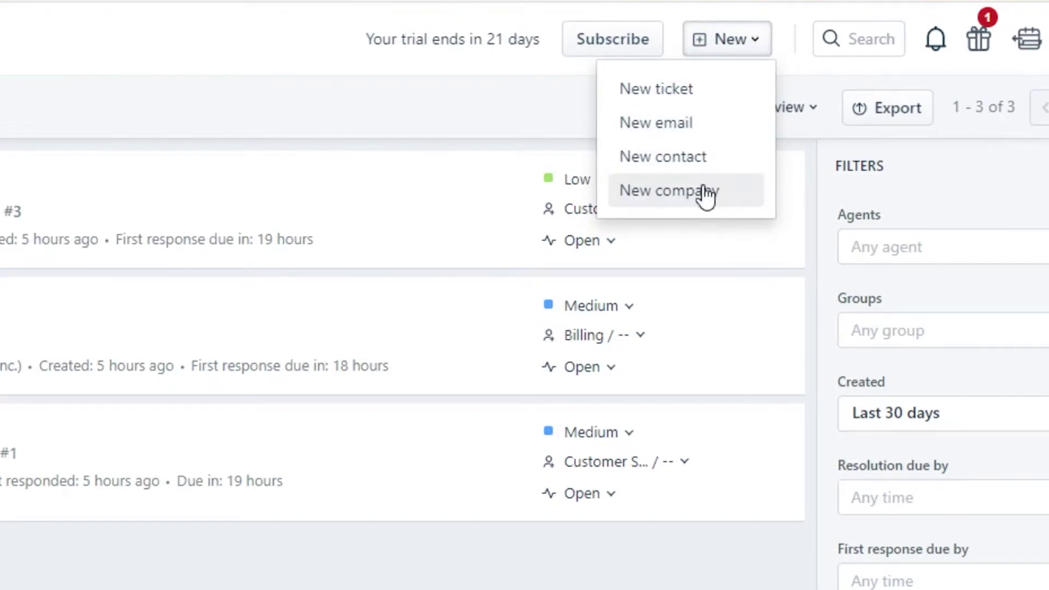
click(517, 102)
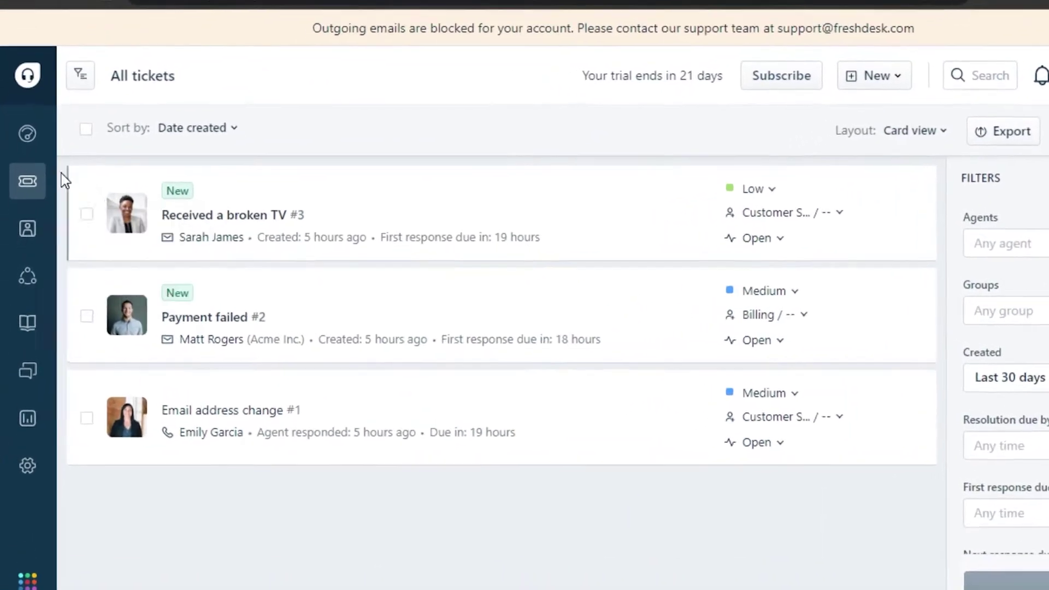
click(33, 243)
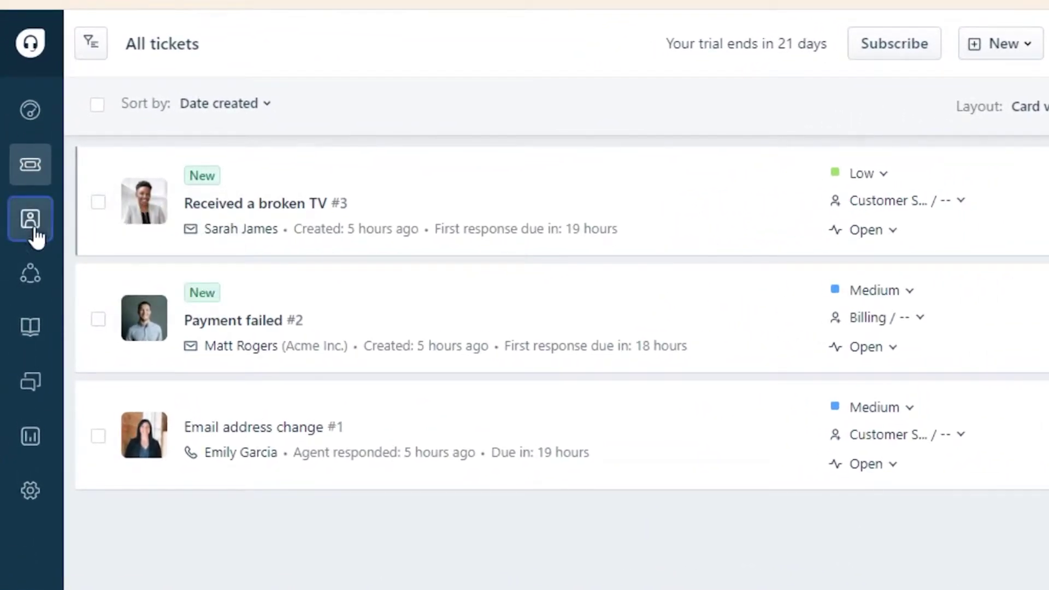
mouse_move(36, 236)
click(106, 227)
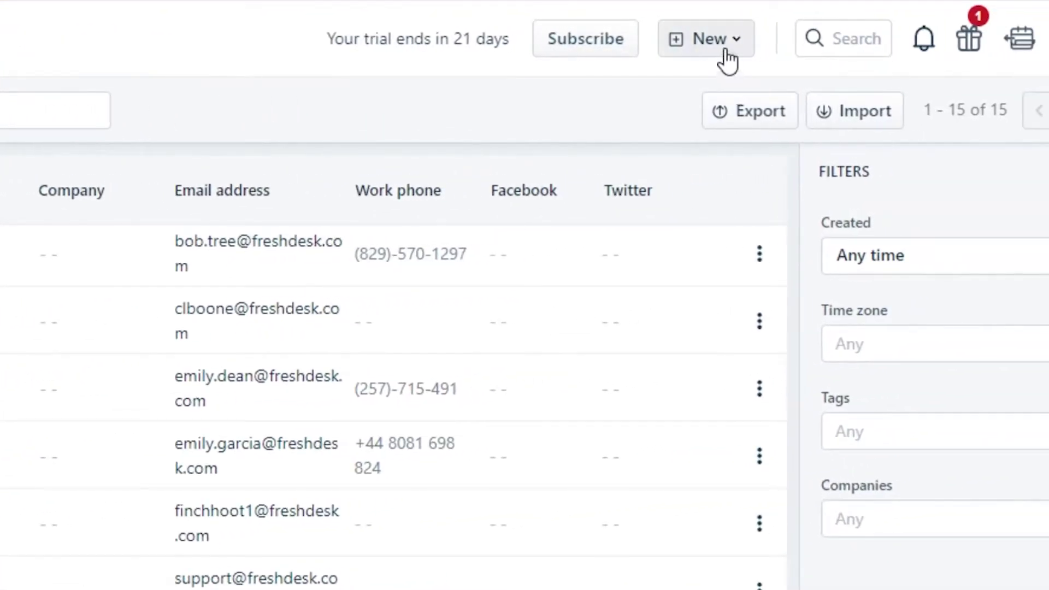
click(726, 51)
click(646, 161)
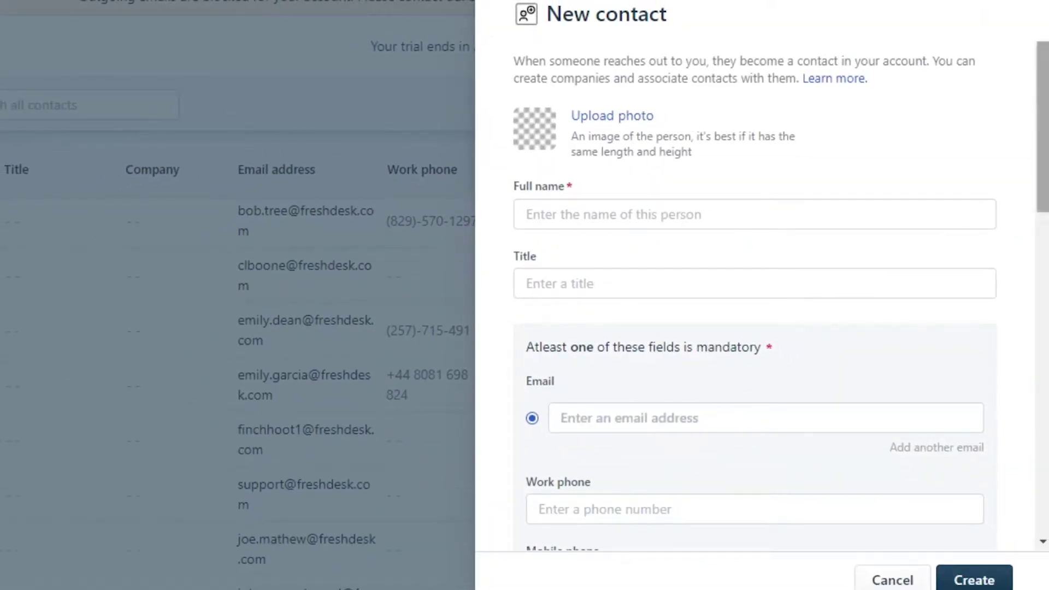
Fill in the contact's full name from a saved suggestion.
scroll(754, 295, down, 5)
scroll(754, 295, up, 5)
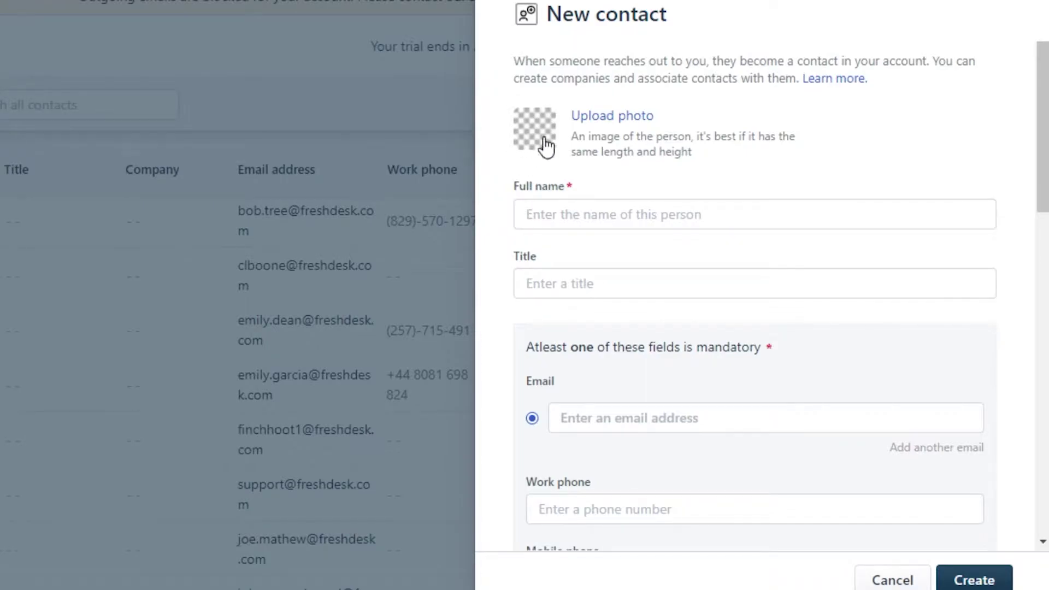
click(564, 214)
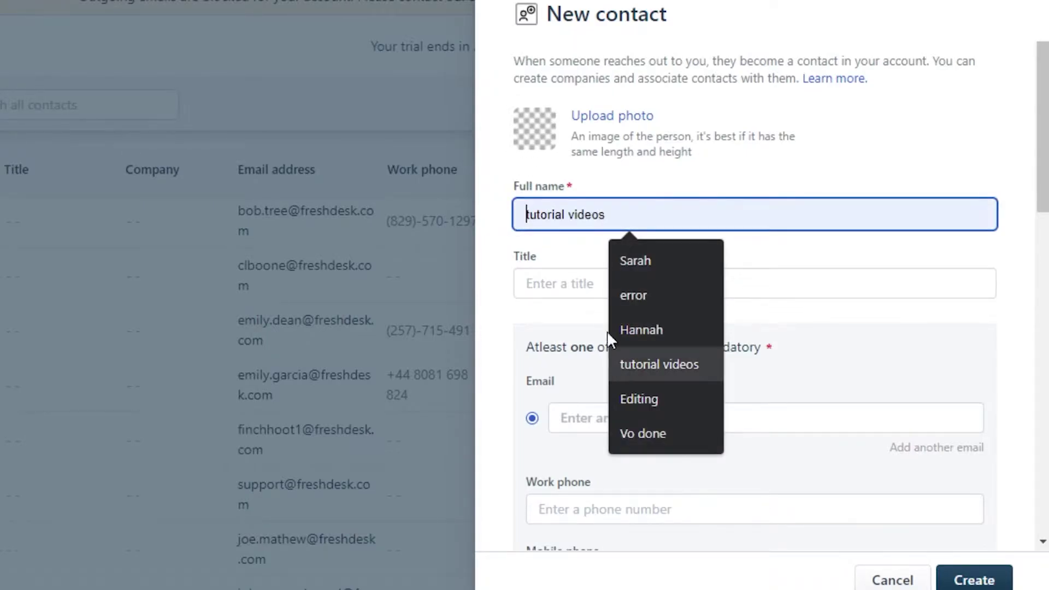
click(640, 259)
click(544, 295)
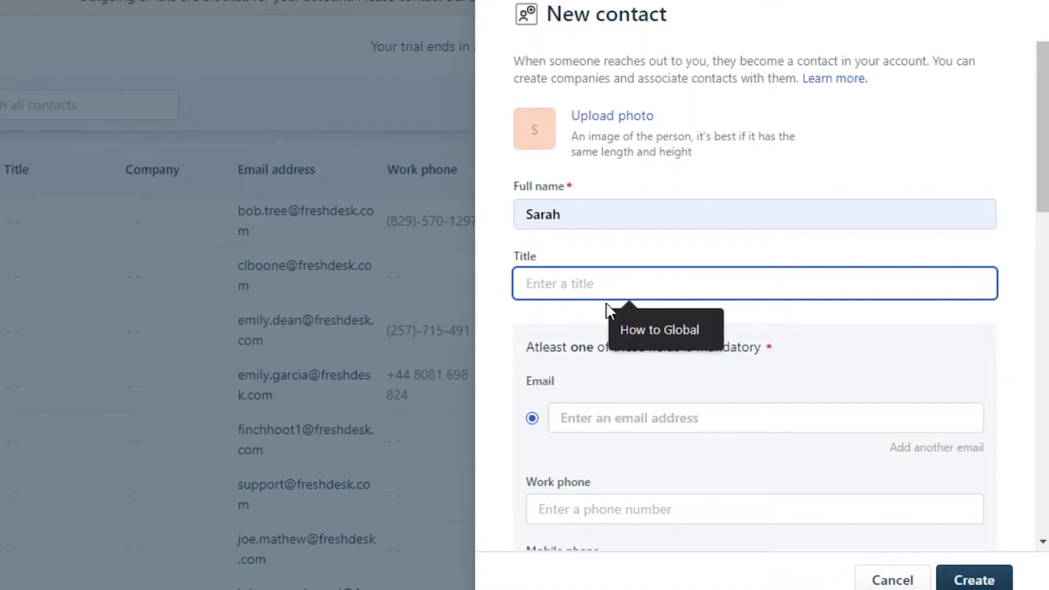
scroll(907, 303, down, 5)
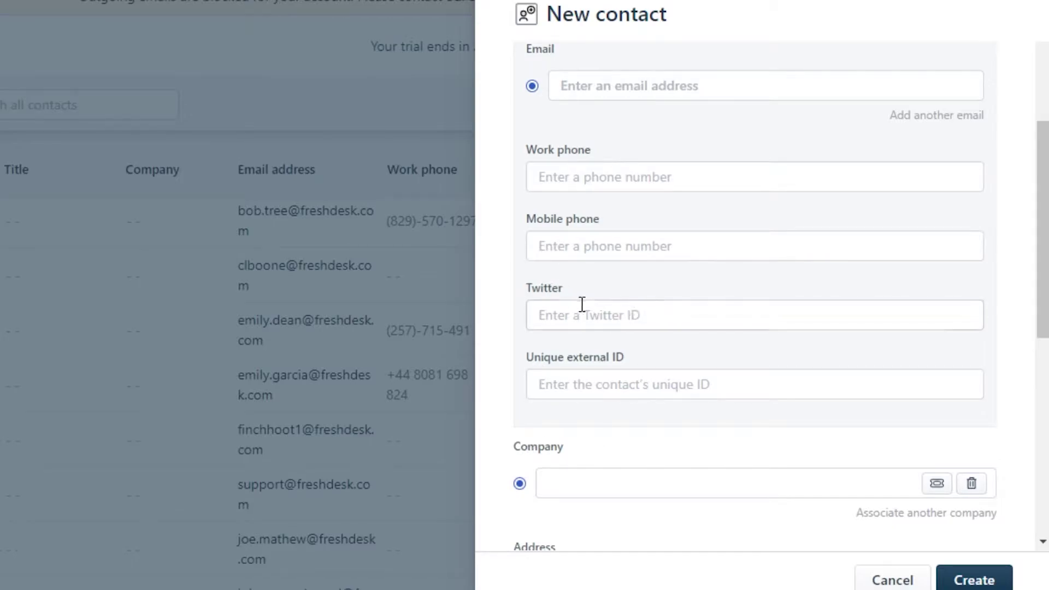
scroll(754, 295, down, 5)
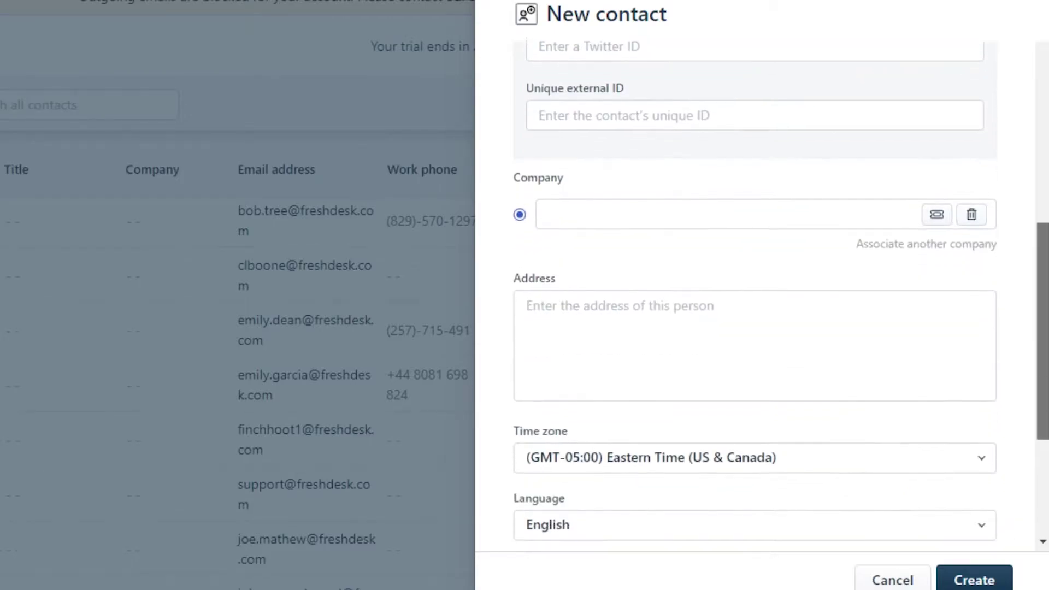
Assign the company How to Global, leave Tags empty, and create the contact.
click(574, 164)
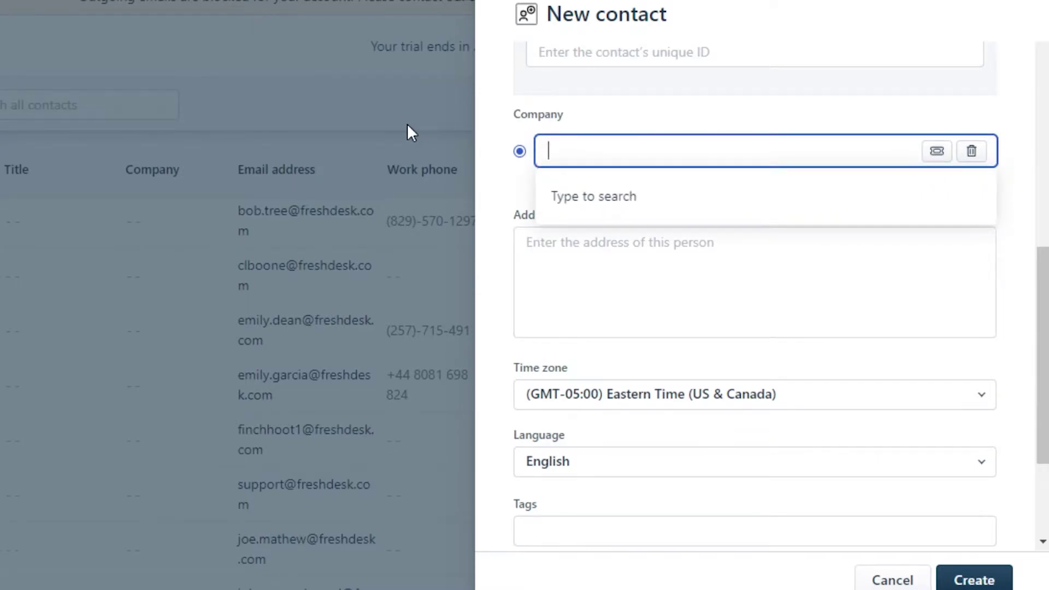
scroll(702, 215, down, 3)
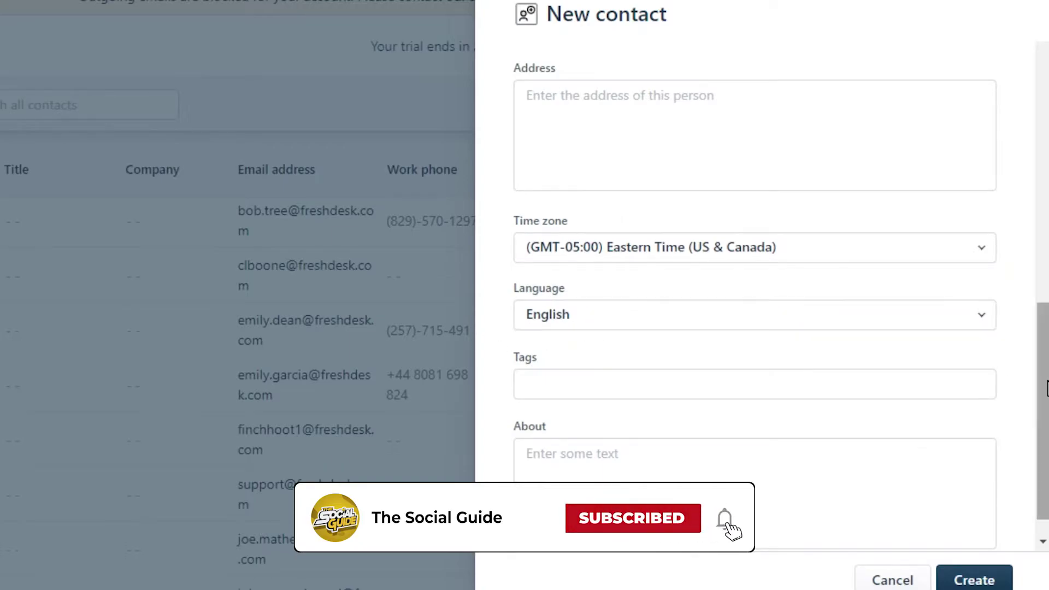
scroll(791, 376, down, 1)
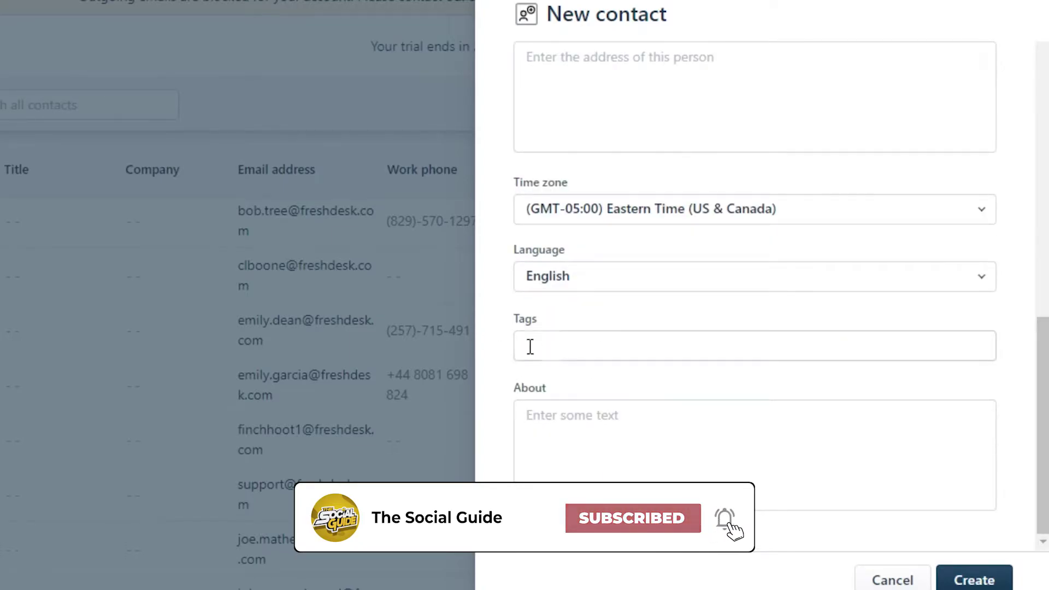
click(589, 343)
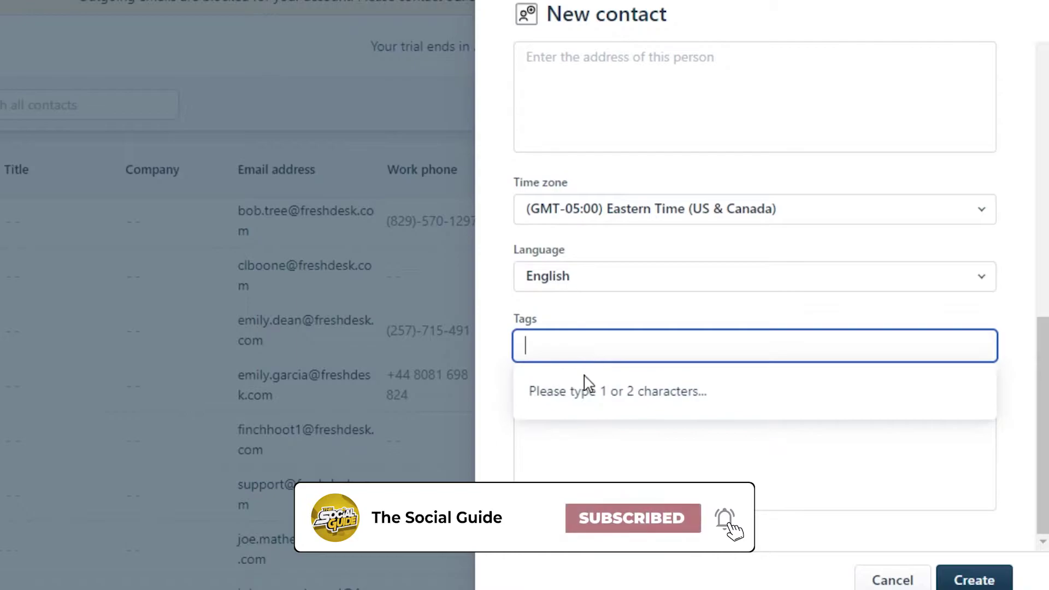
click(616, 316)
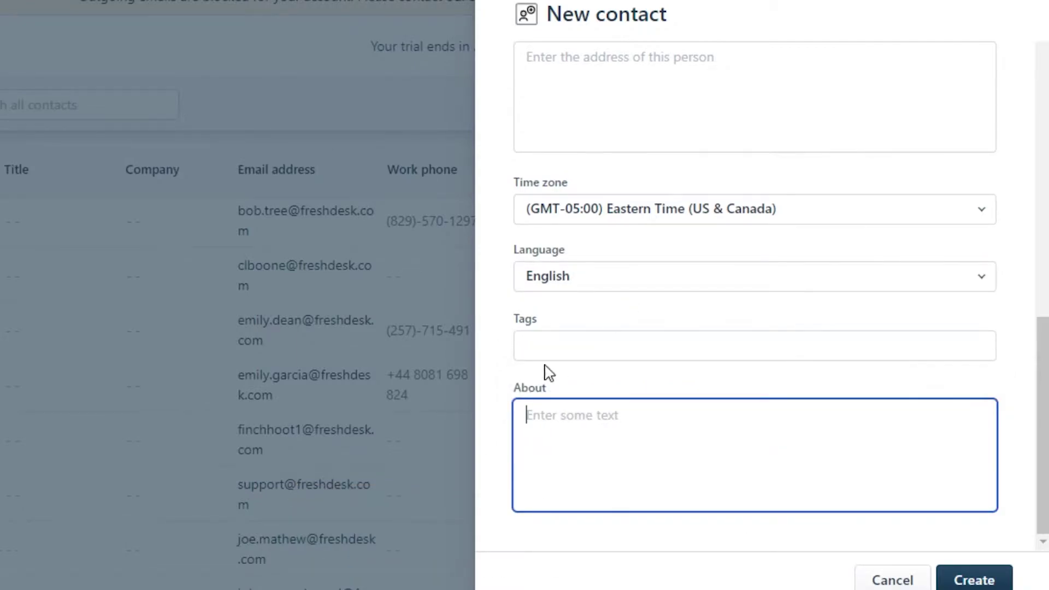
scroll(521, 451, up, 10)
scroll(522, 450, down, 10)
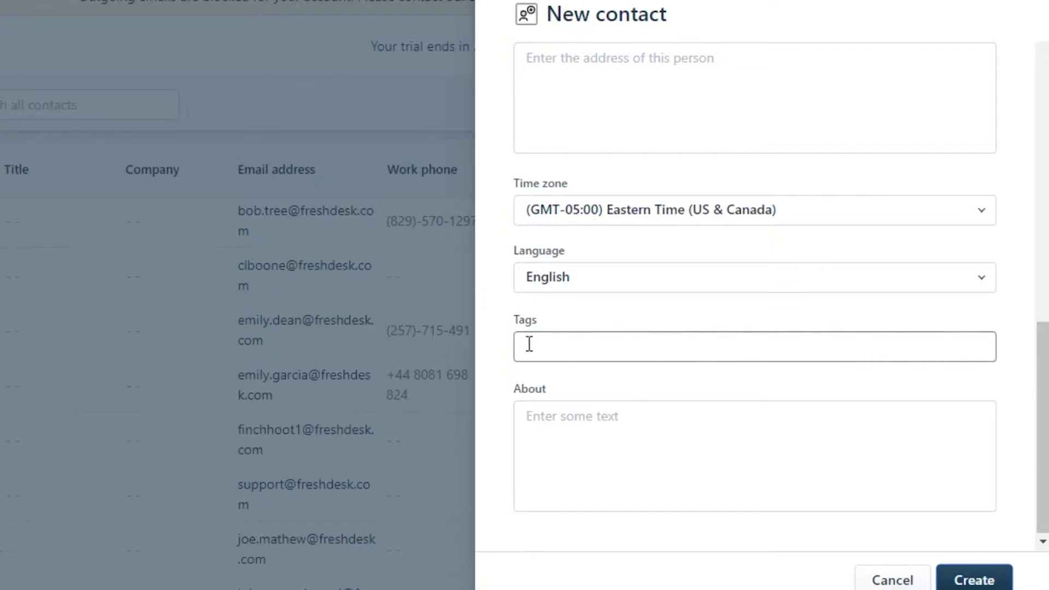
click(974, 581)
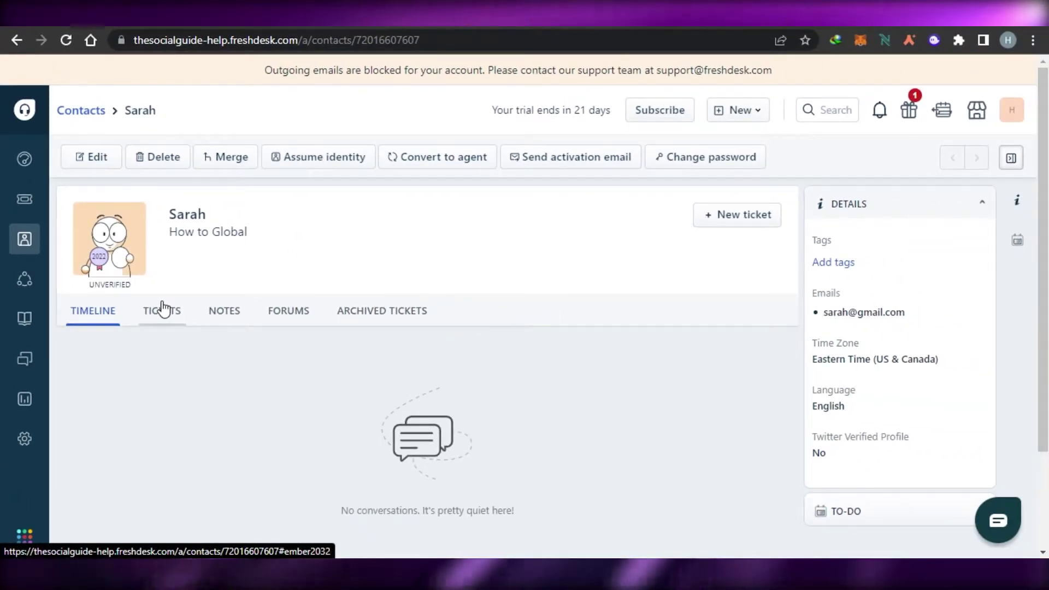
Browse the contact's Tickets, Notes, Forums and Archived tickets tabs, leaving the New menu unused.
click(162, 310)
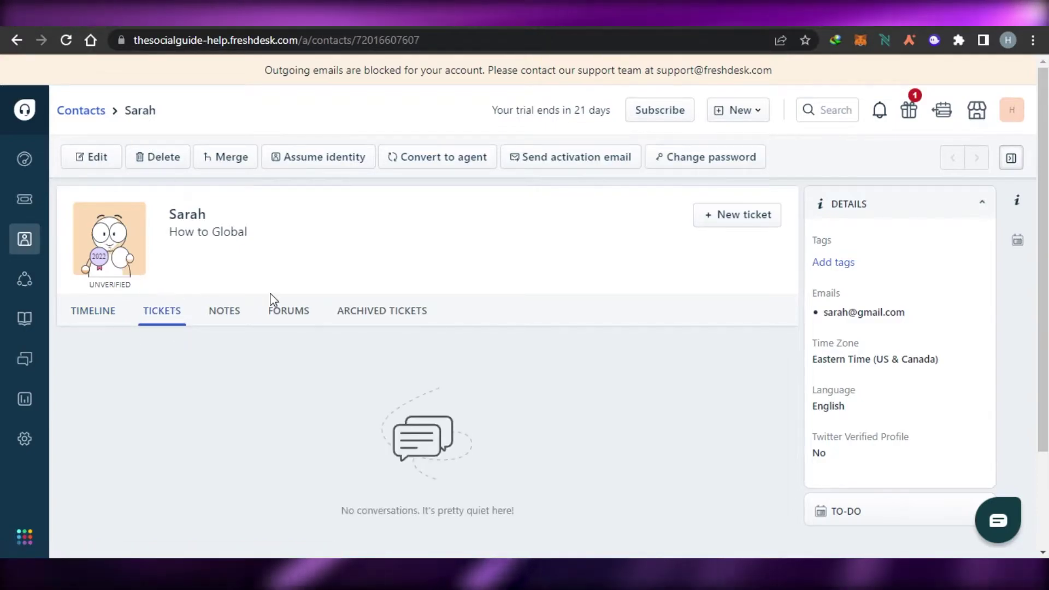
click(217, 315)
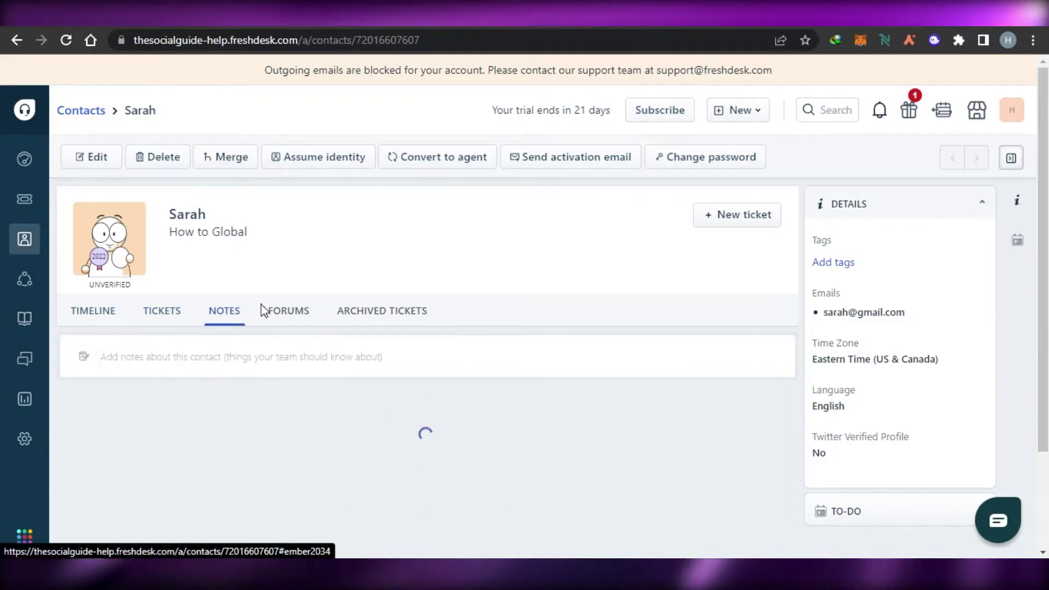
click(295, 316)
click(380, 326)
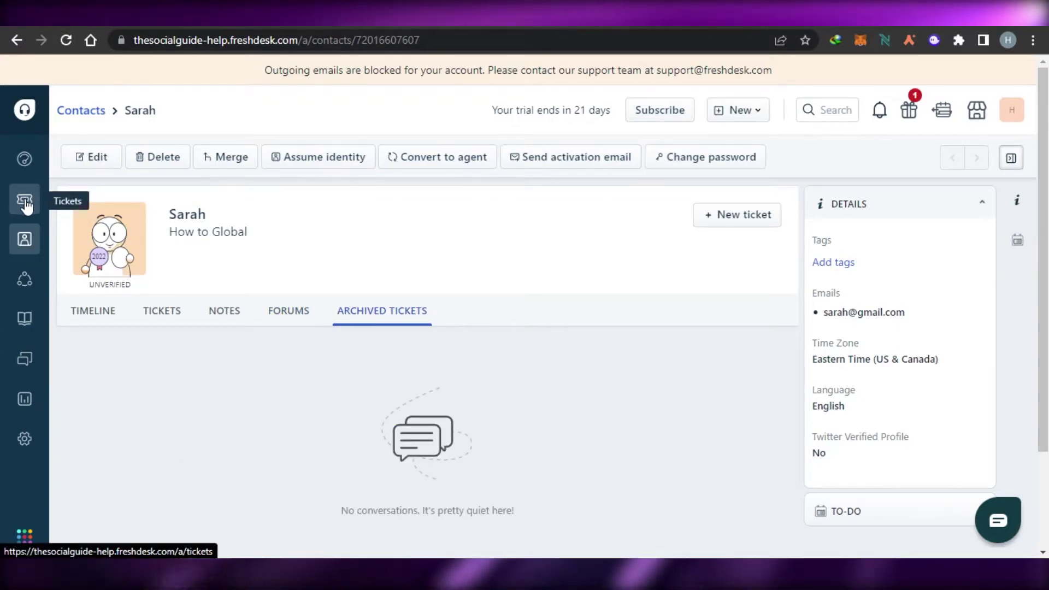
click(736, 109)
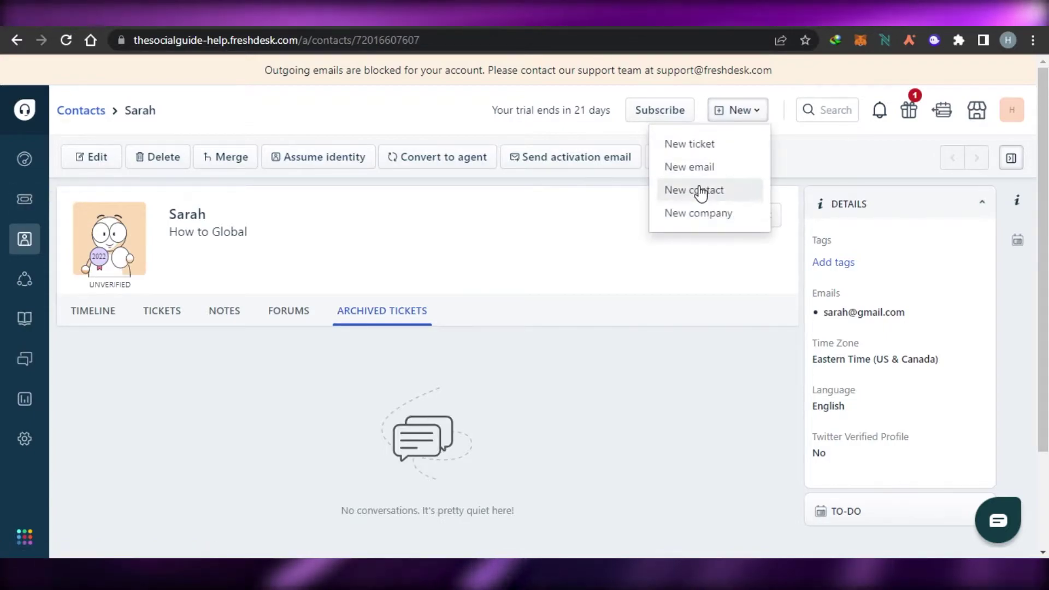
click(545, 404)
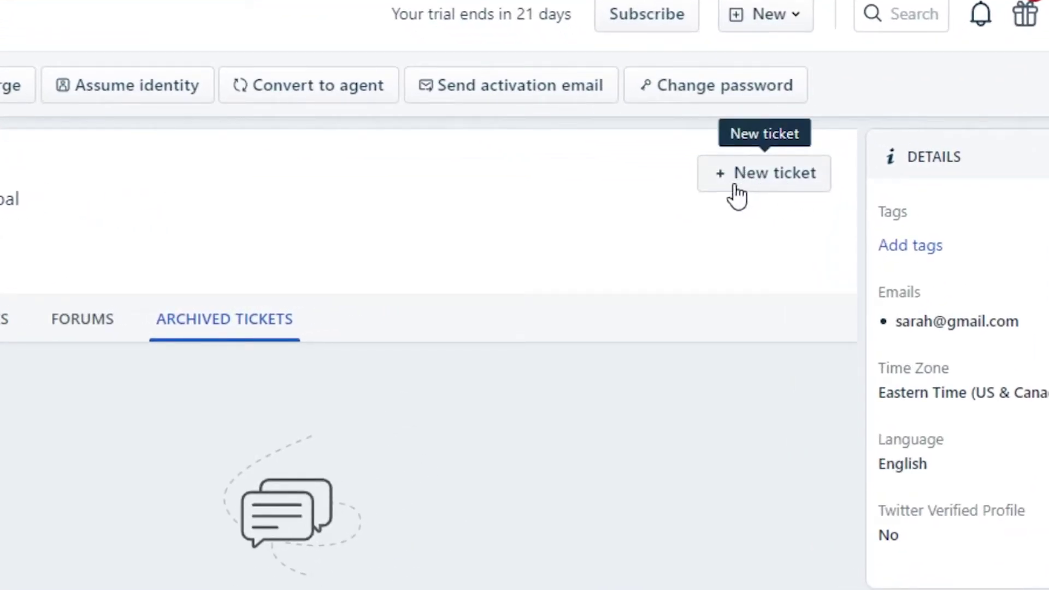
Start a new ticket for the contact and look over the ticket Type options.
click(737, 195)
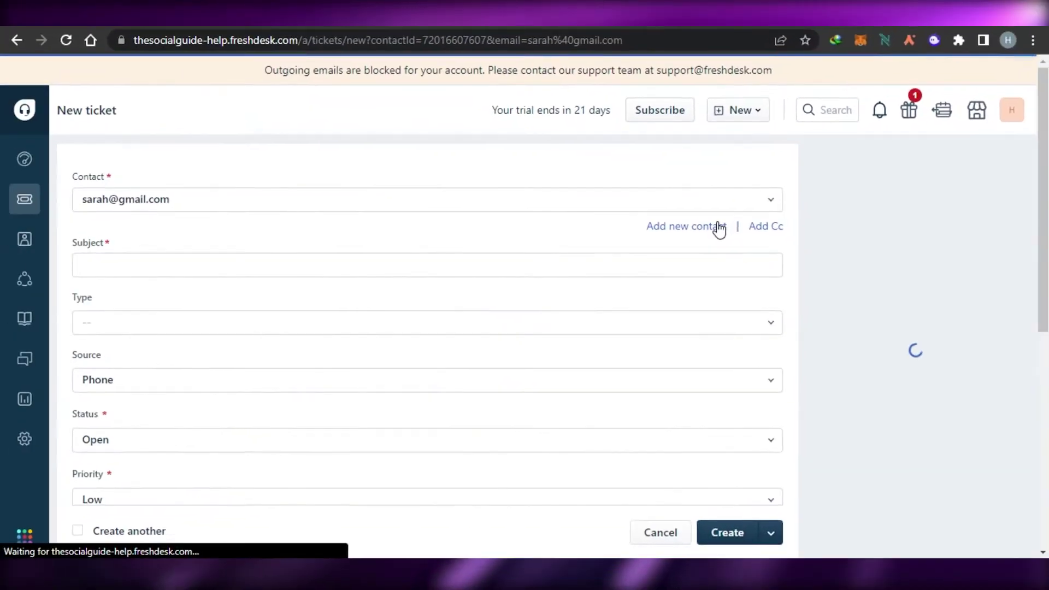
scroll(427, 339, down, 6)
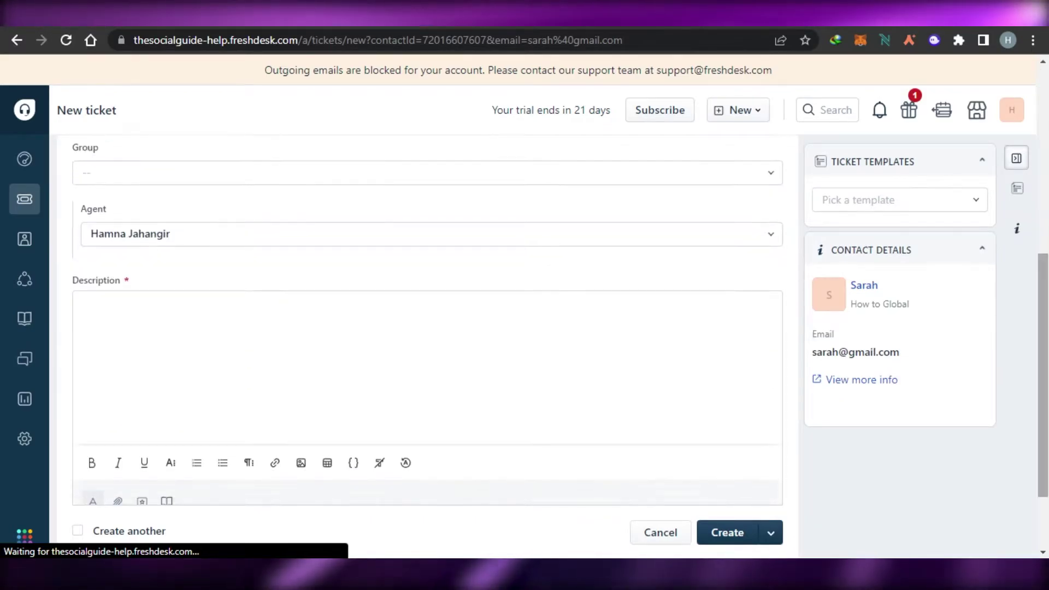
scroll(246, 237, up, 5)
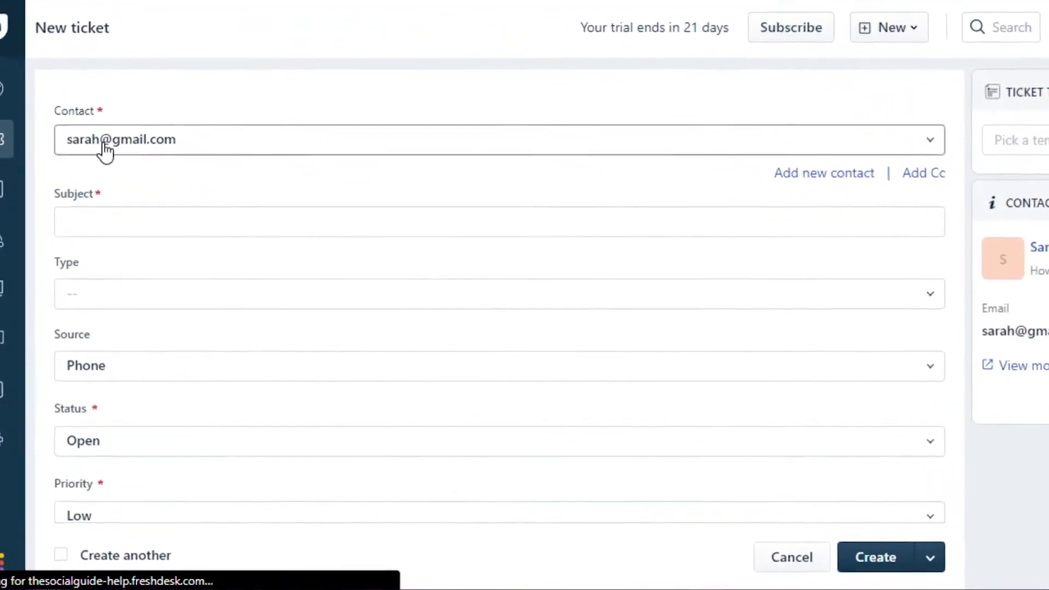
click(104, 217)
click(880, 319)
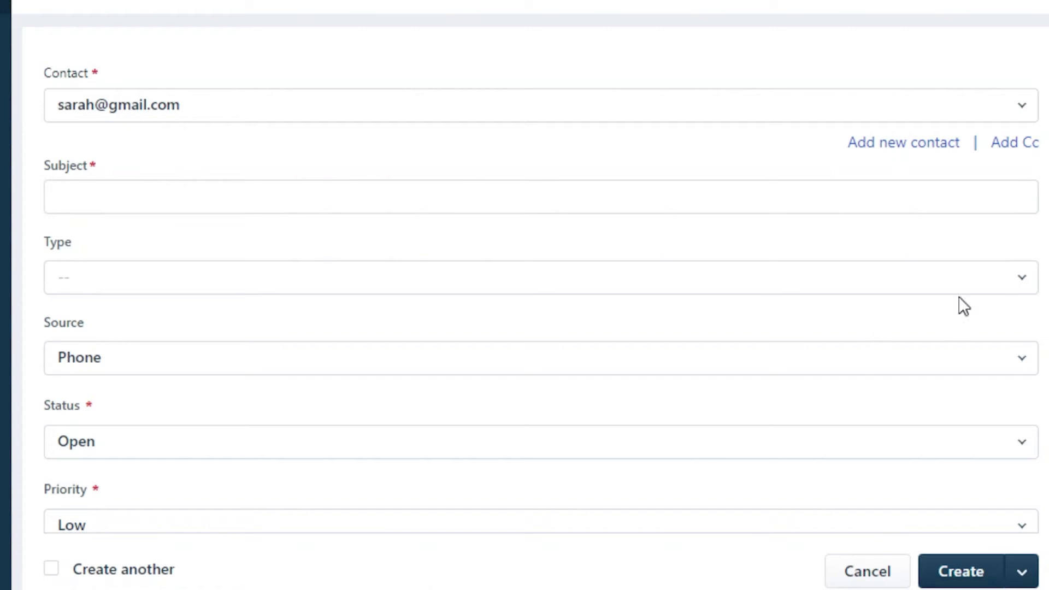
click(1021, 281)
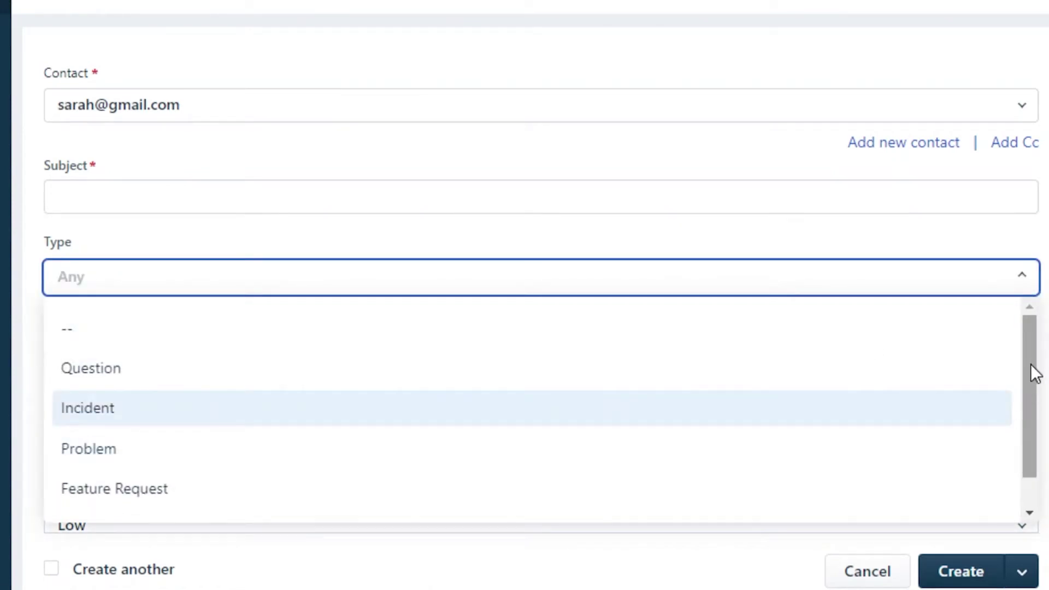
drag(1031, 364, 1029, 420)
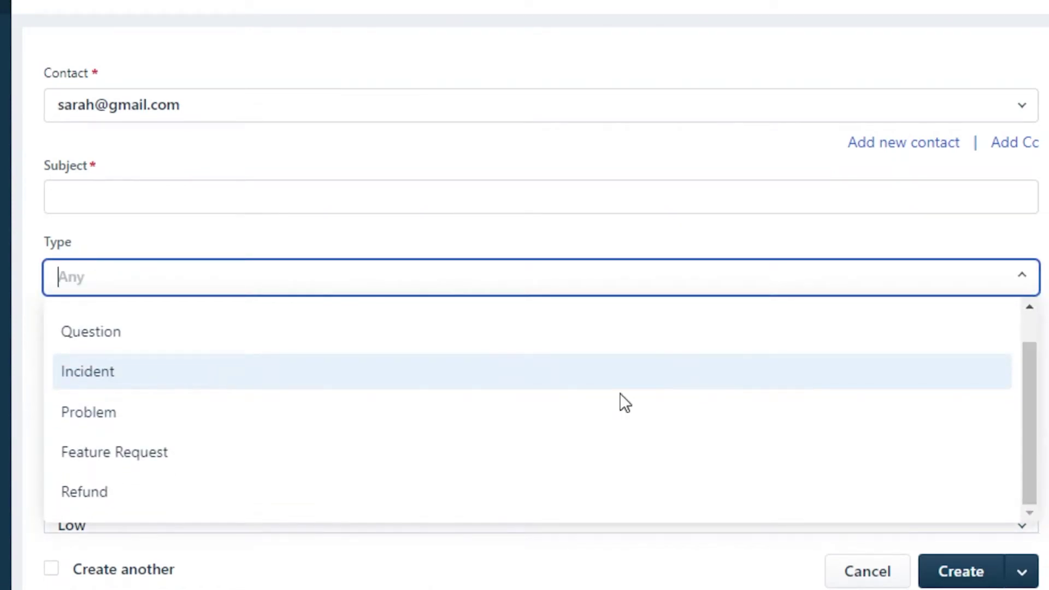
key(Escape)
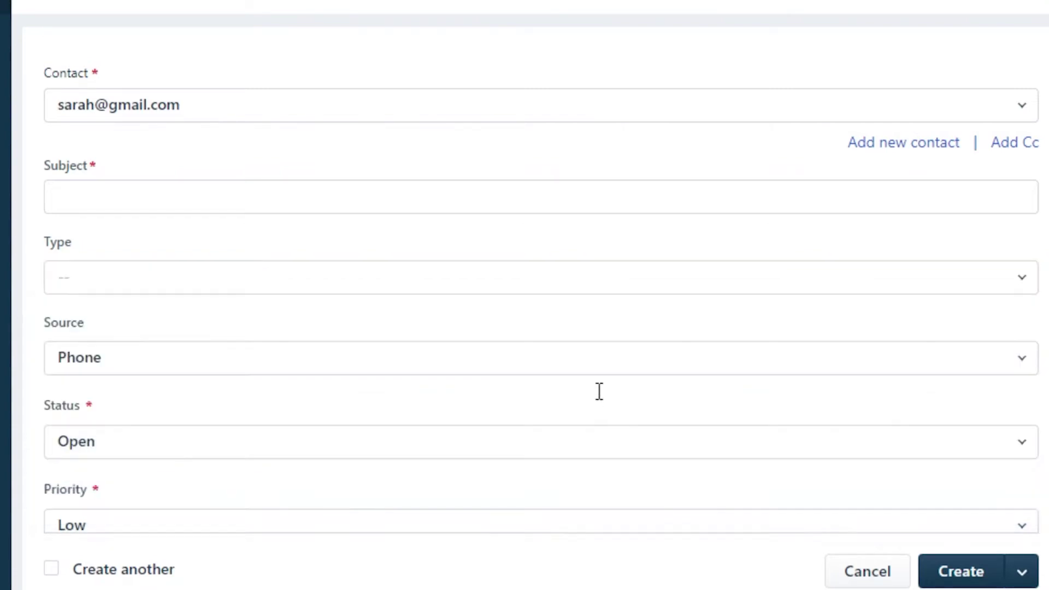
Review Source, Status, Priority and Group options, keeping Phone, Open and Low.
click(472, 375)
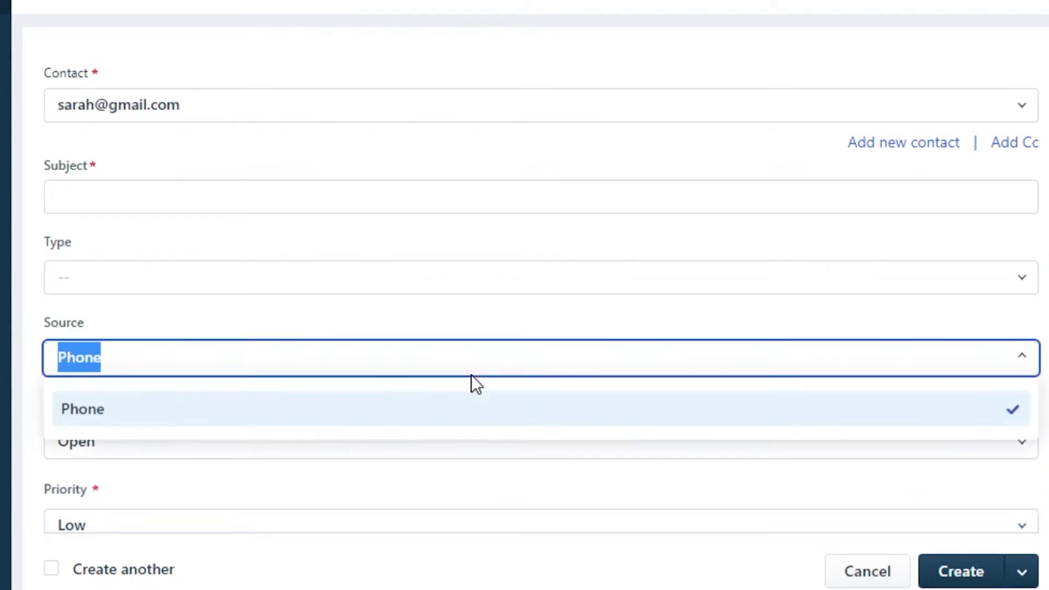
click(349, 420)
click(192, 448)
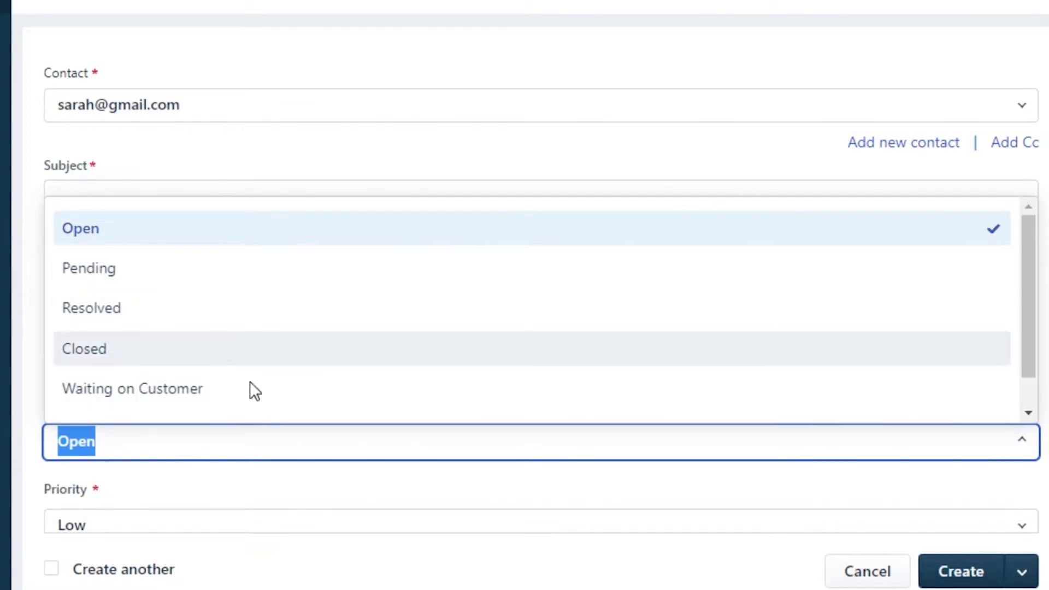
key(Escape)
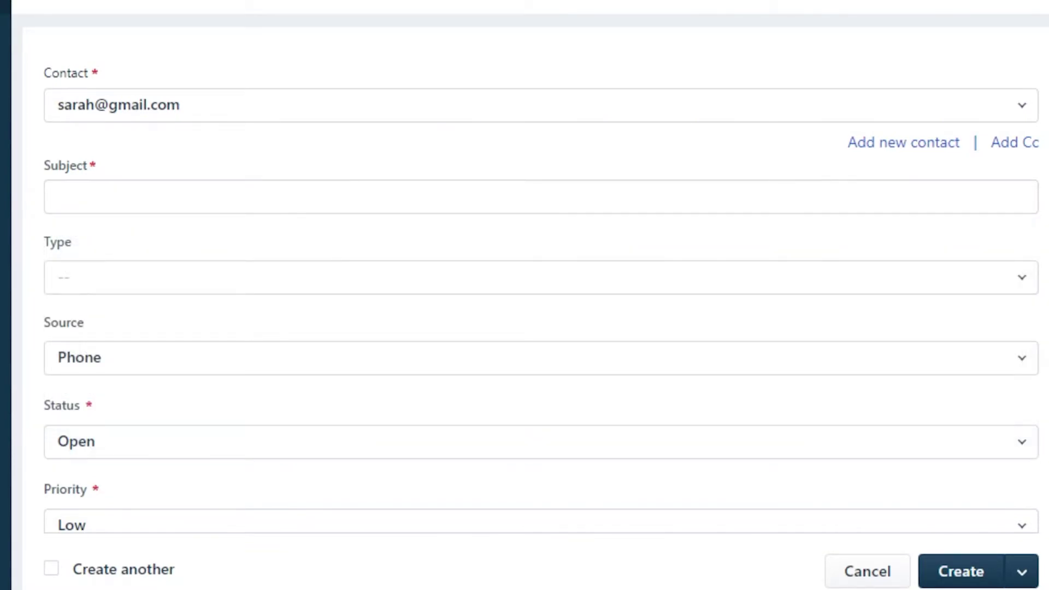
scroll(524, 296, down, 4)
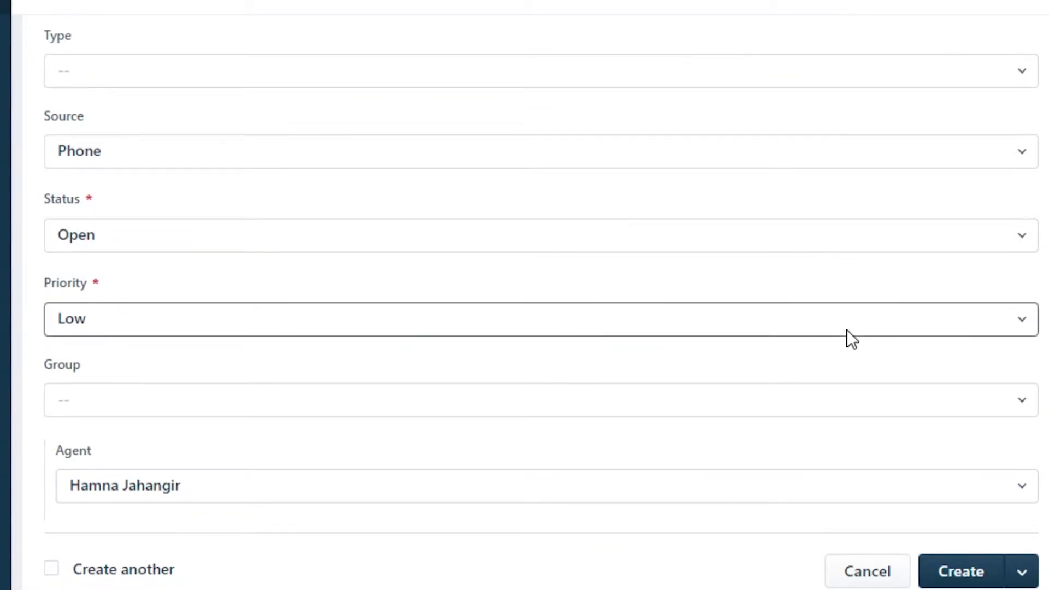
click(898, 315)
key(Escape)
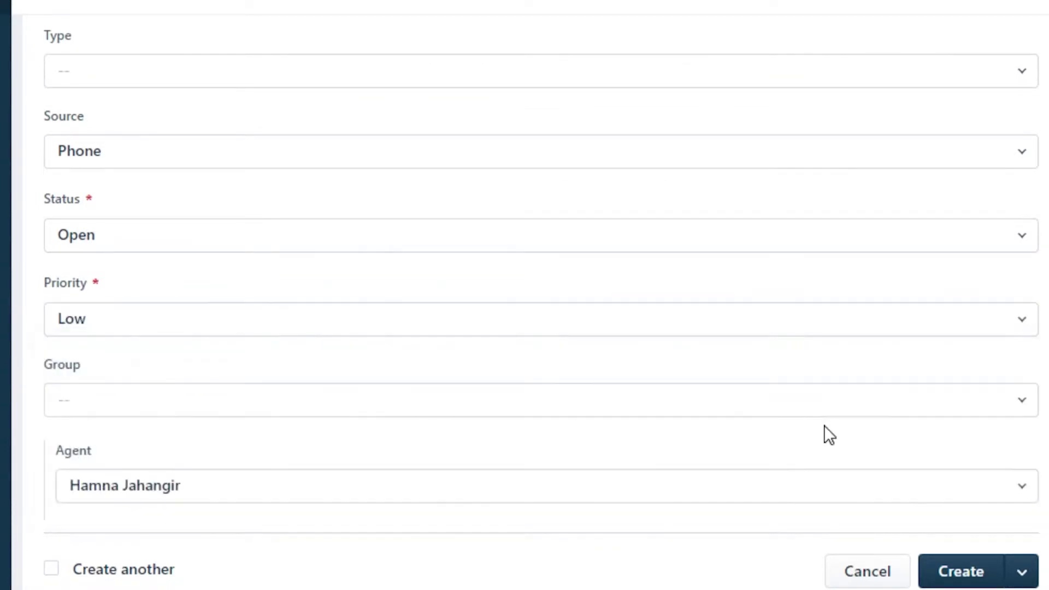
click(821, 416)
scroll(829, 426, down, 2)
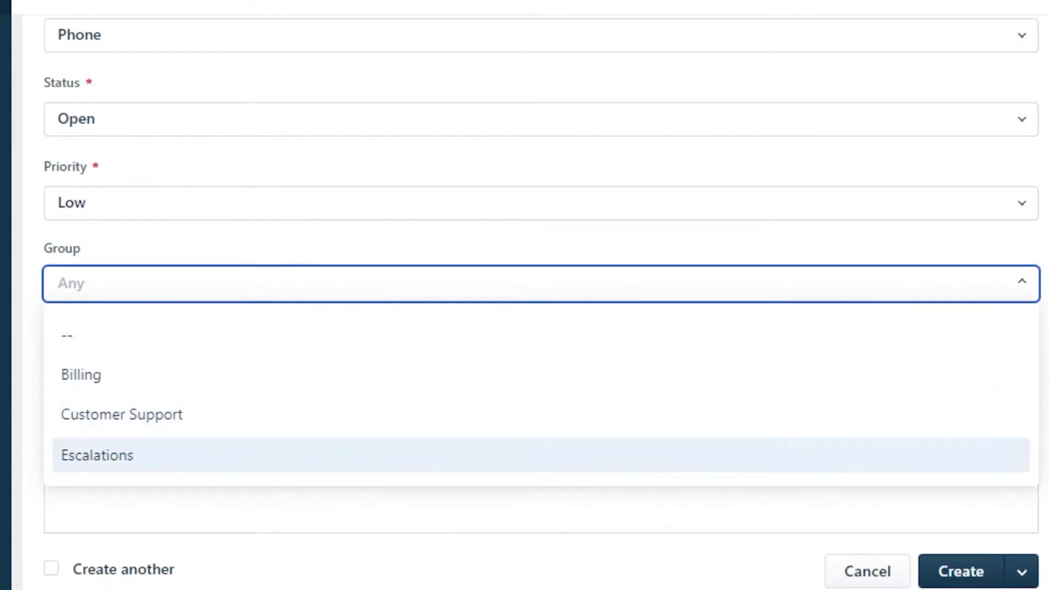
key(Escape)
scroll(541, 328, down, 3)
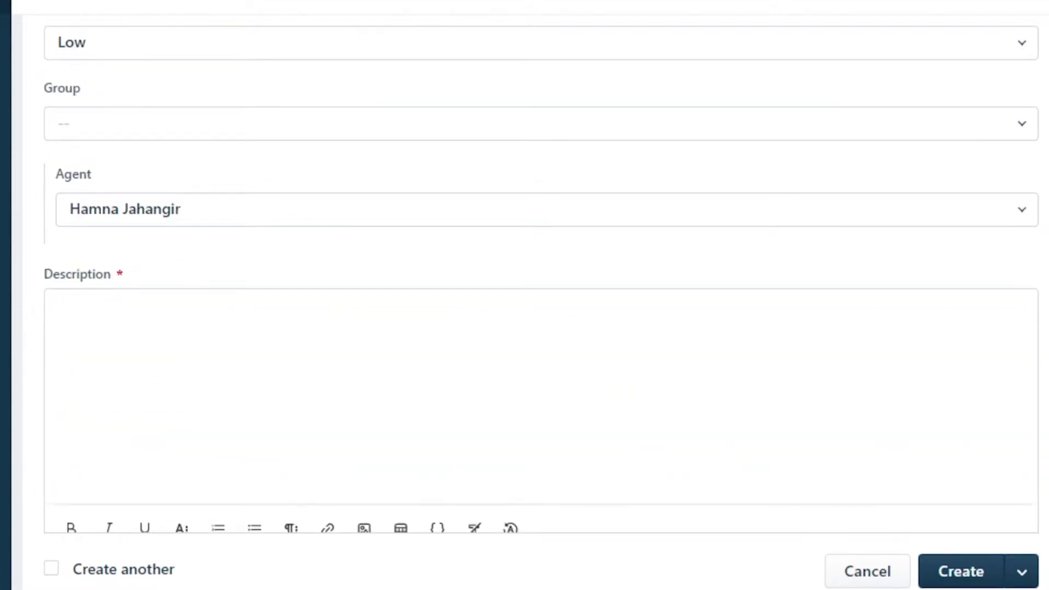
scroll(541, 295, up, 9)
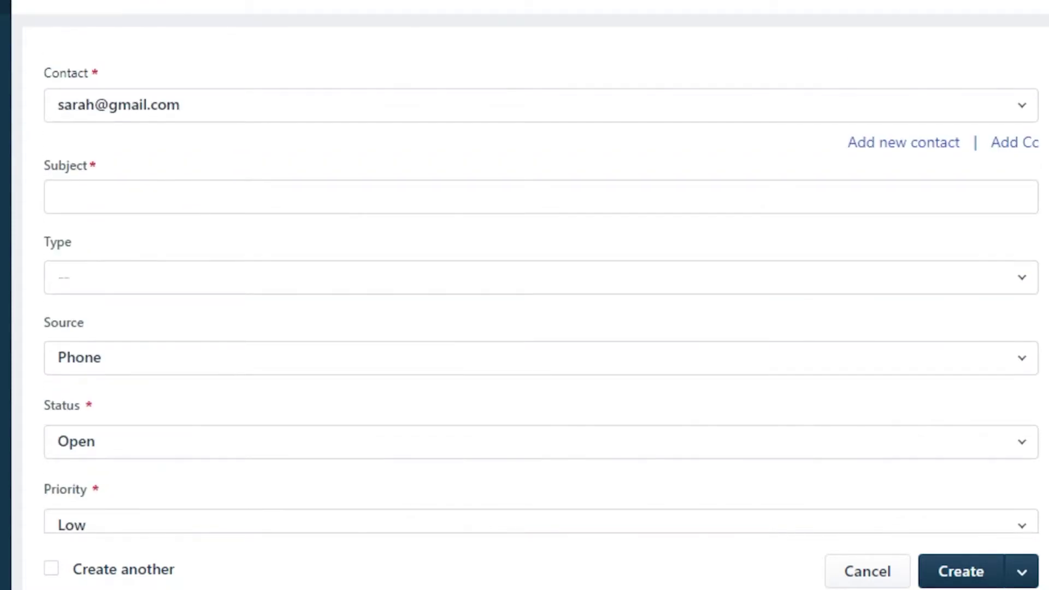
scroll(541, 295, down, 2)
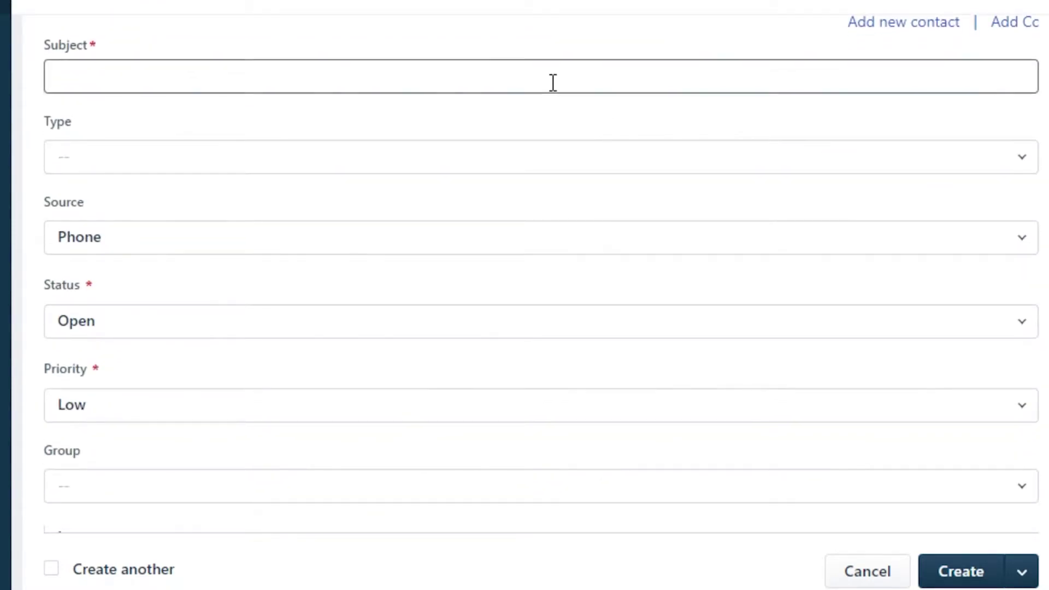
Enter subject 'cannot sign up', type Problem, source Phone, and keep status Open.
click(553, 82)
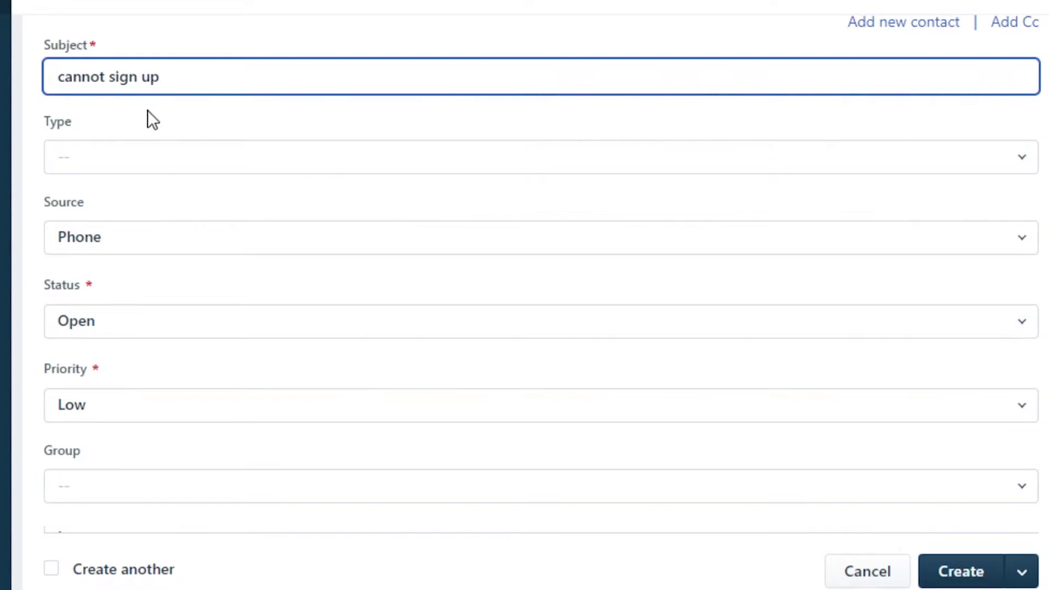
click(154, 163)
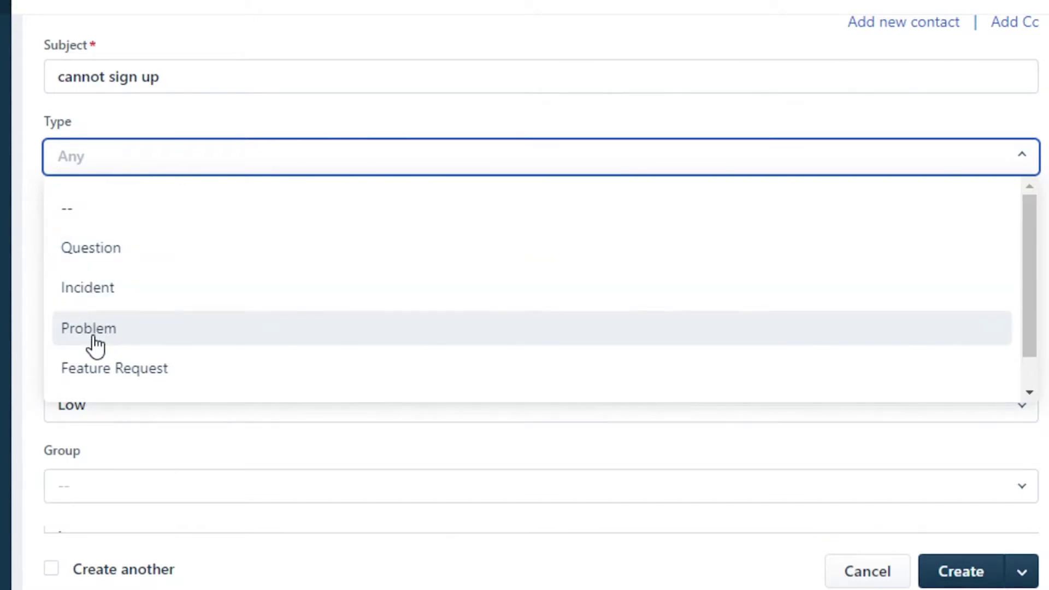
click(96, 330)
click(597, 241)
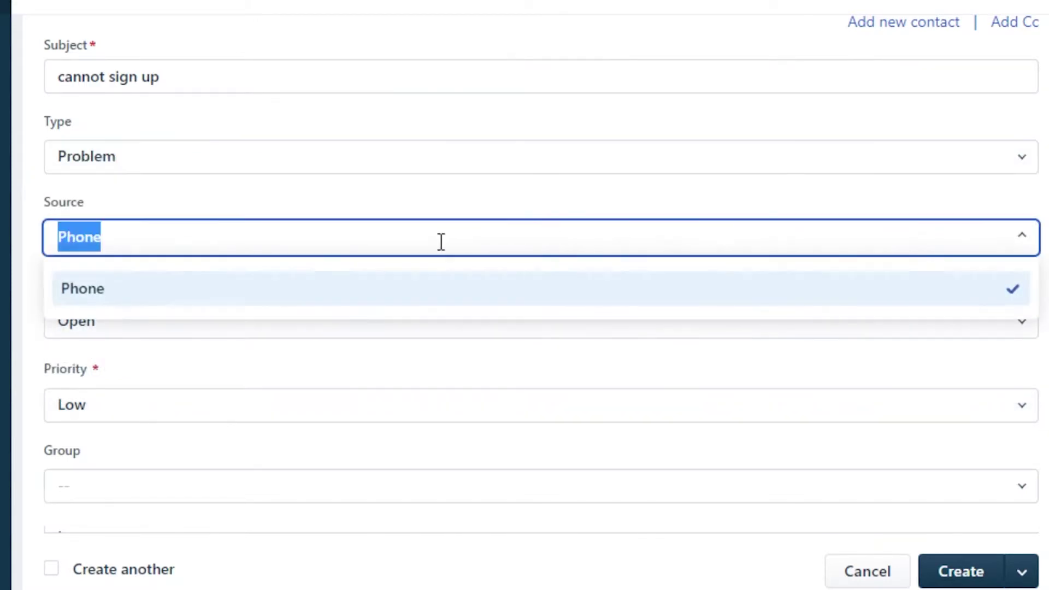
click(407, 288)
click(428, 314)
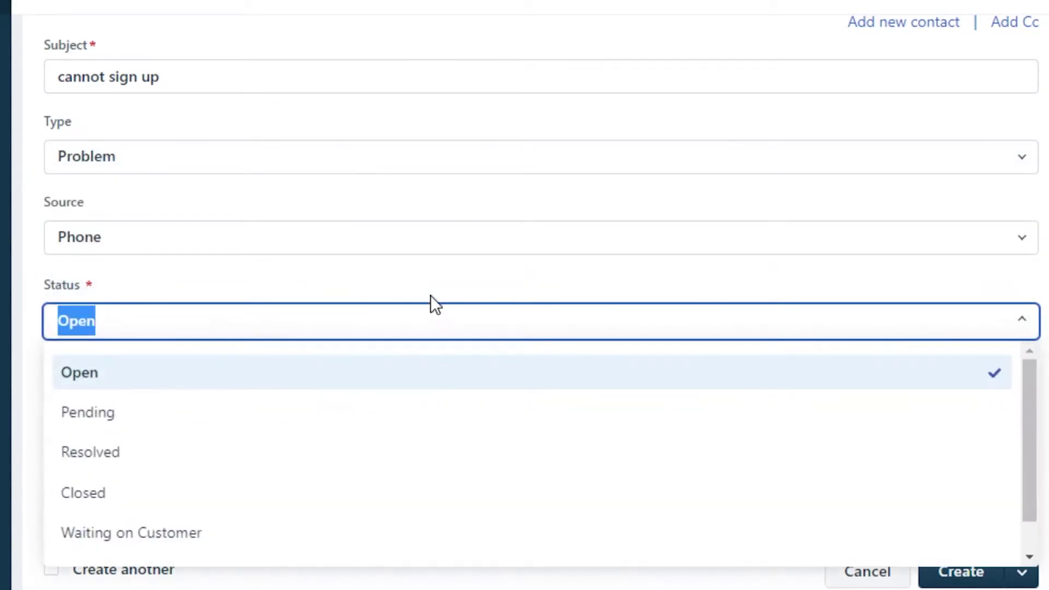
click(240, 389)
Set priority High, add a description, and create ticket #4.
scroll(540, 295, down, 3)
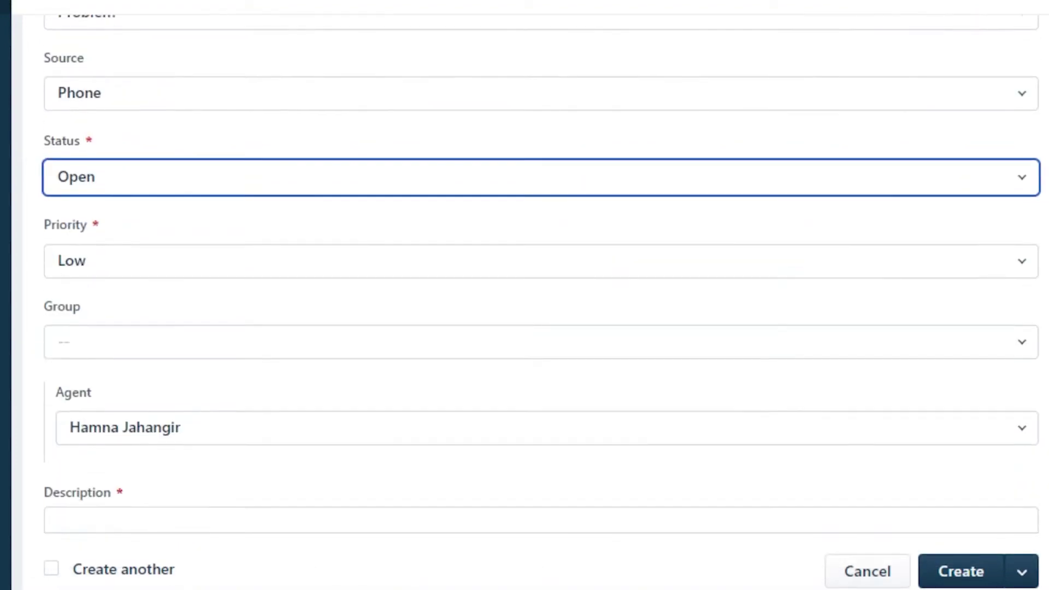
click(660, 260)
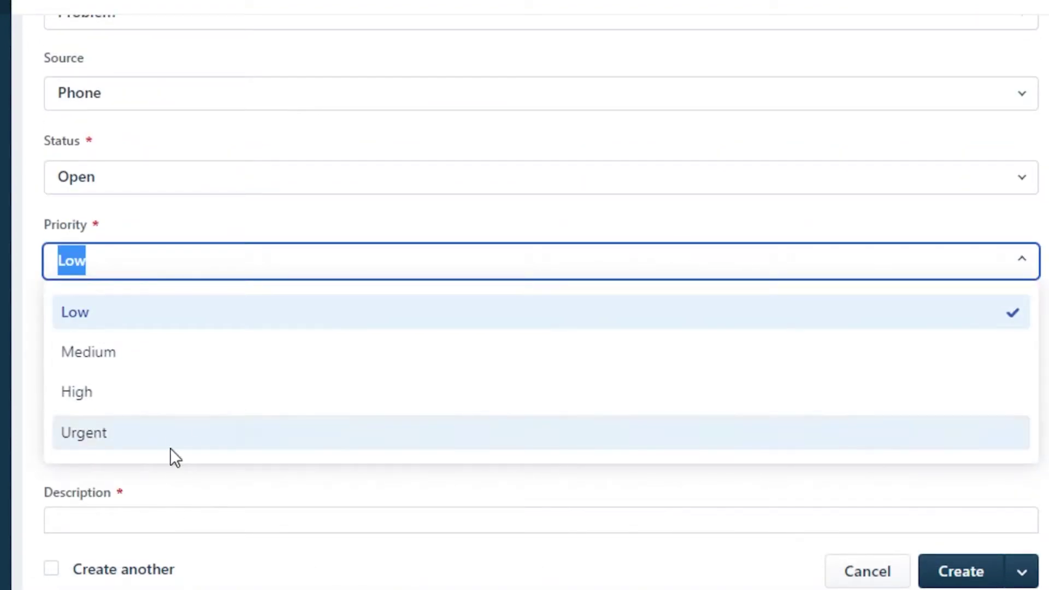
click(180, 404)
scroll(1027, 532, down, 6)
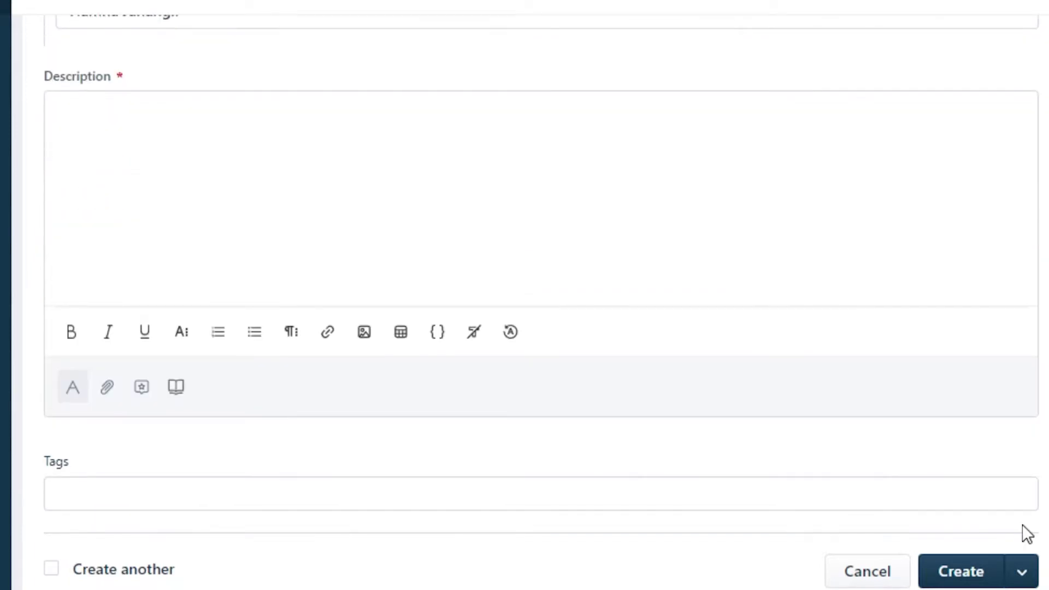
click(962, 582)
text(description...)
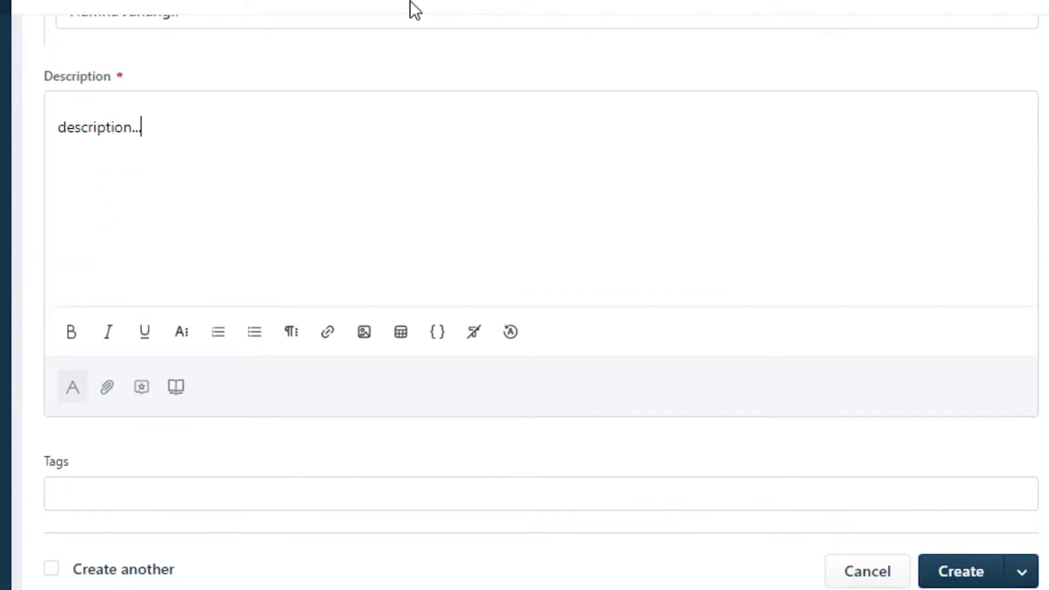
click(957, 583)
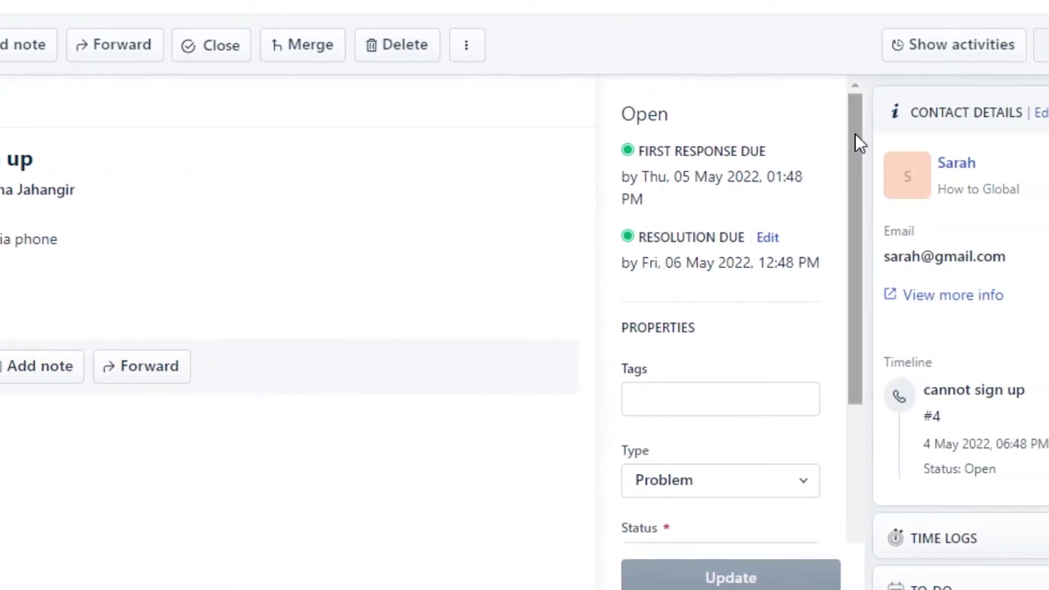
drag(855, 134, 850, 263)
click(673, 261)
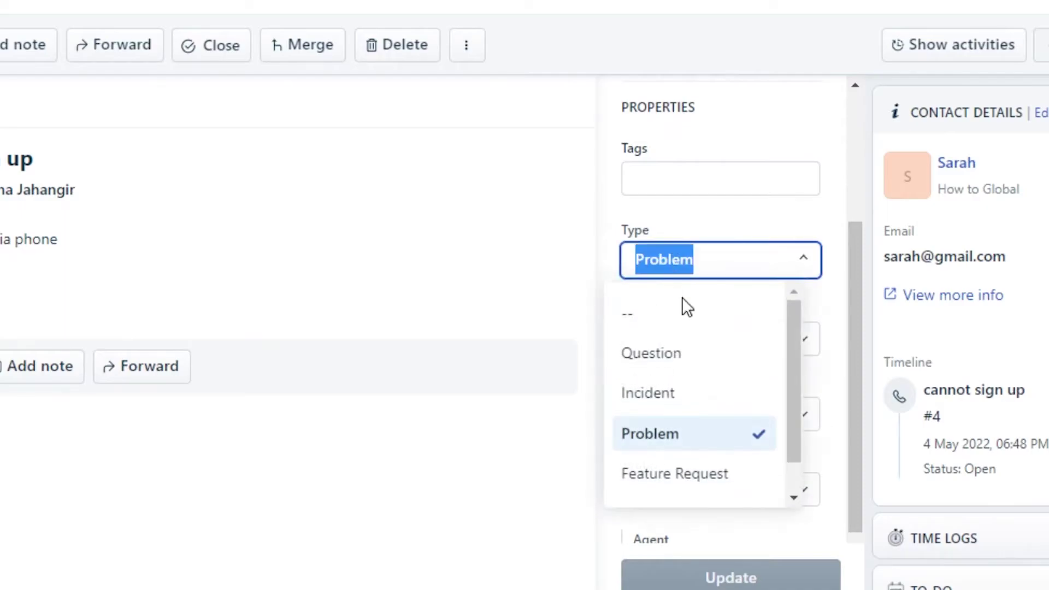
scroll(758, 202, down, 2)
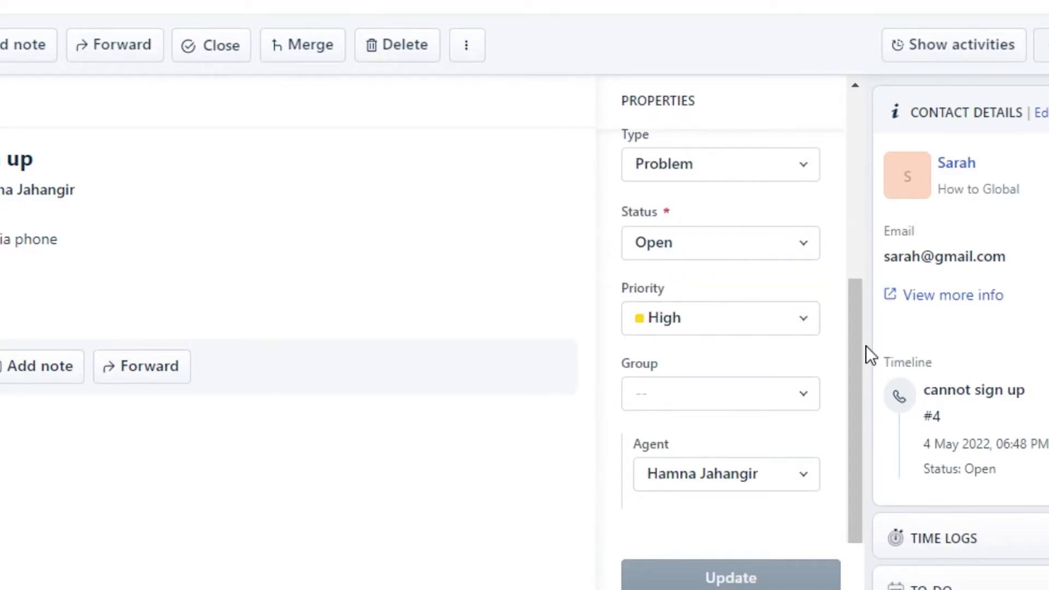
drag(732, 355, 740, 151)
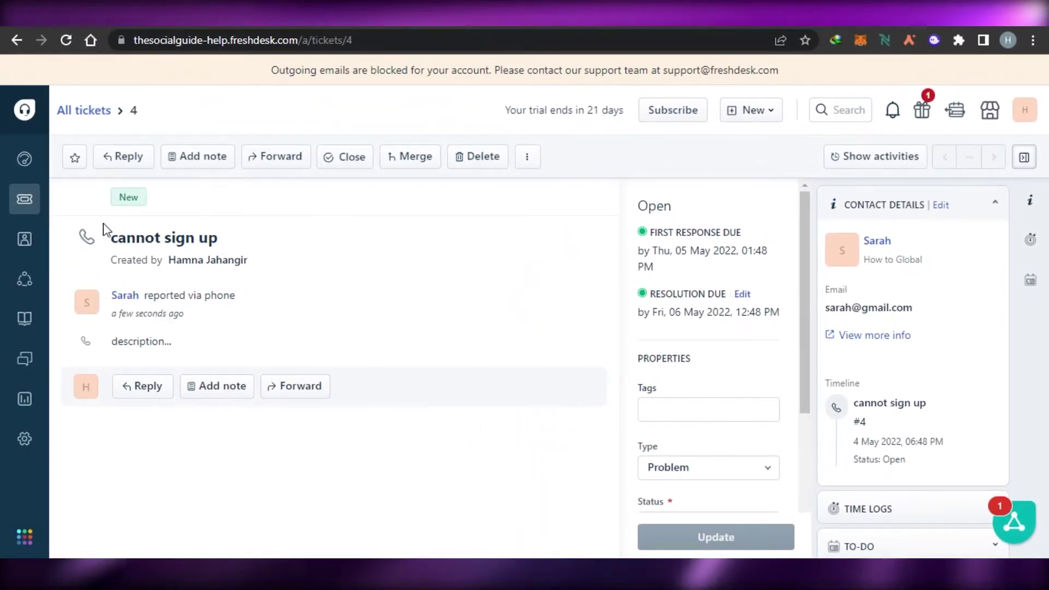
Start a new company from the Companies list and name it 'tutorial videos'.
mouse_move(26, 187)
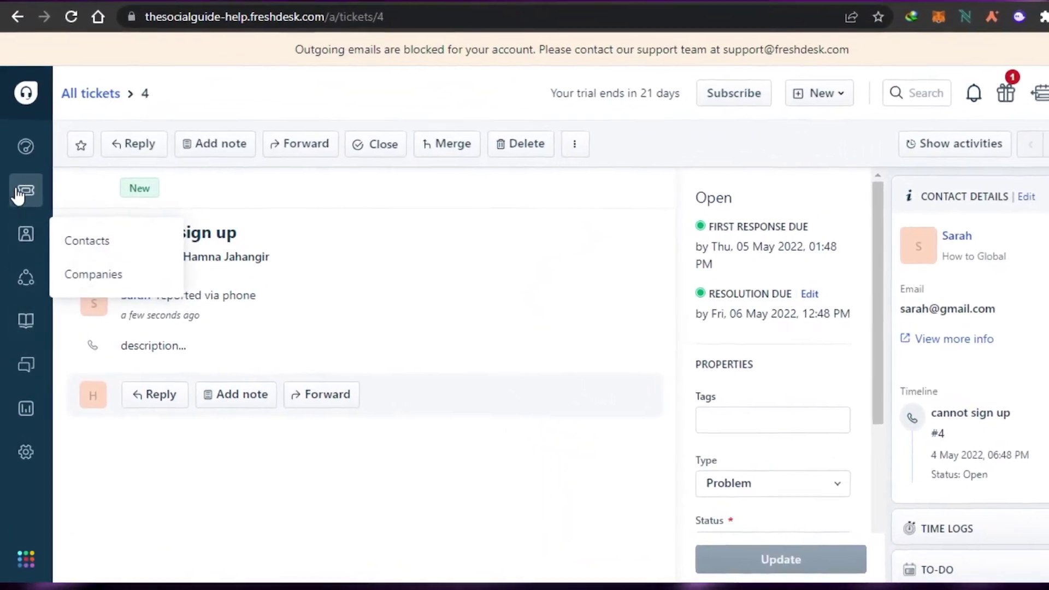
click(104, 272)
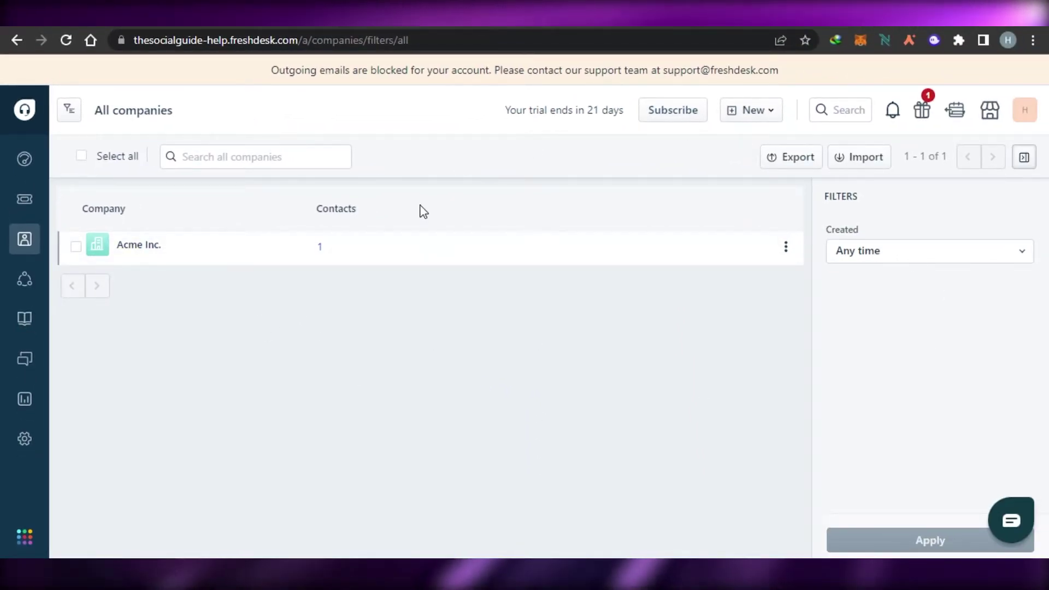
click(751, 109)
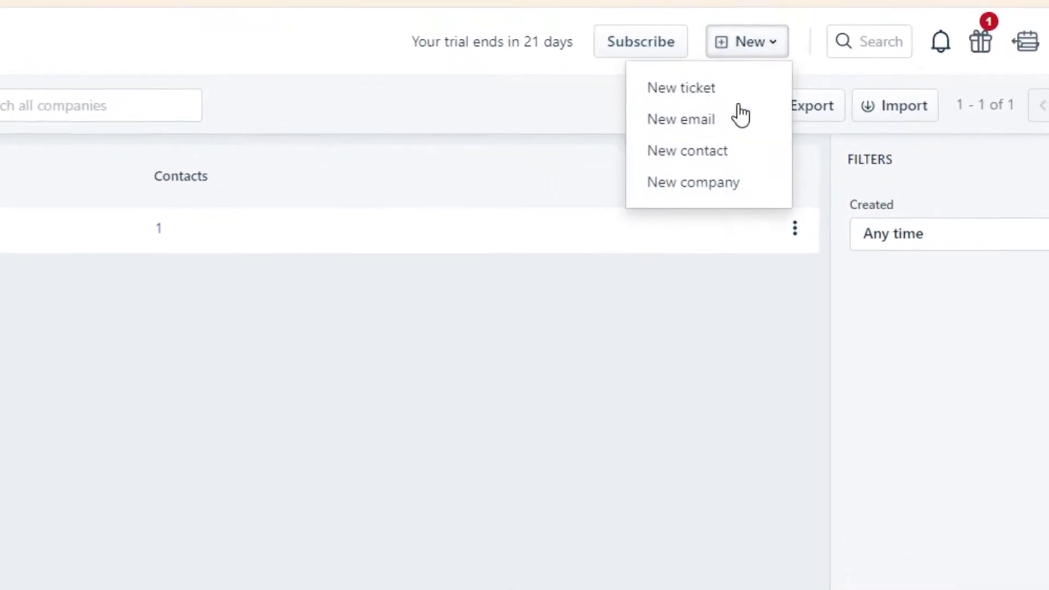
click(721, 180)
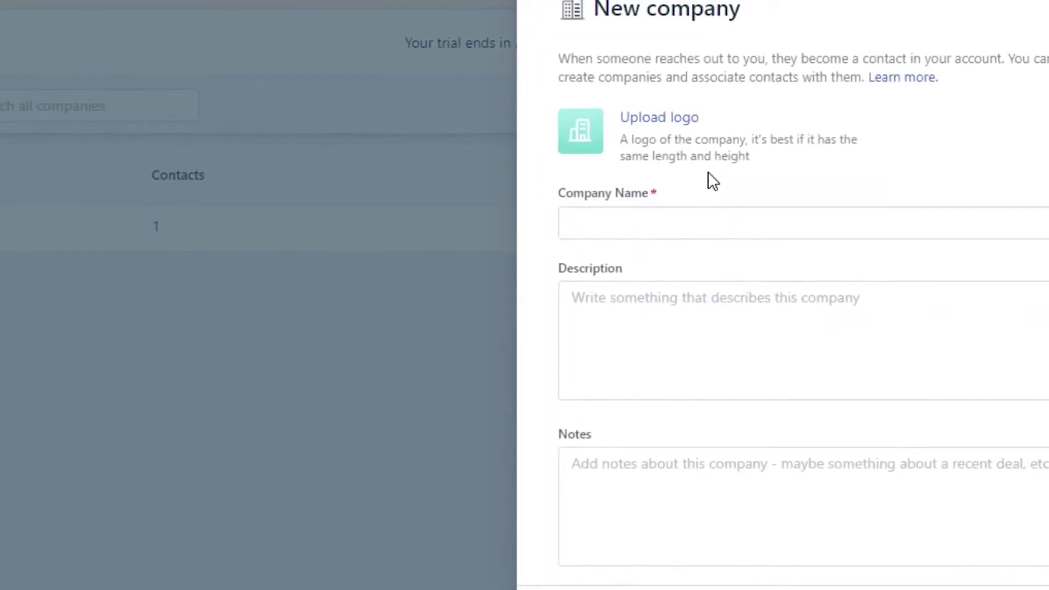
click(623, 216)
click(644, 363)
scroll(561, 201, down, 2)
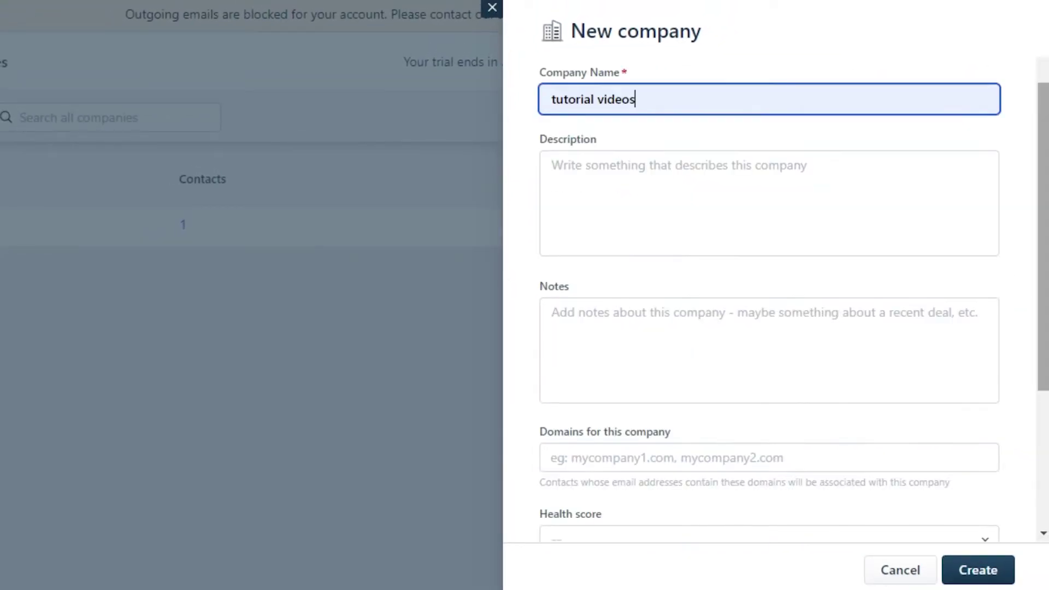
scroll(810, 435, down, 4)
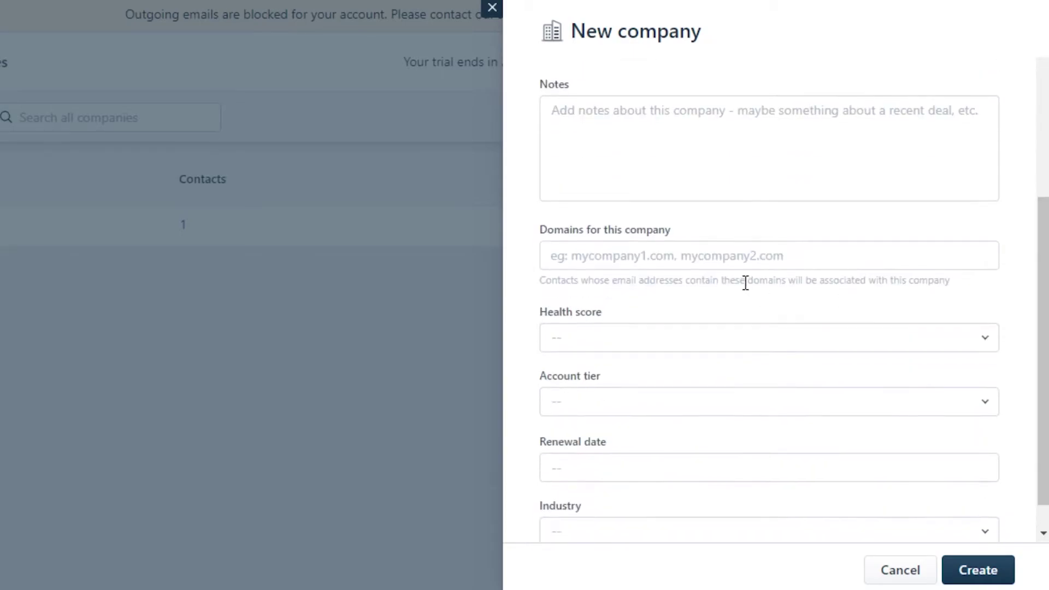
Set health score At risk, tier Basic, industry Hotels, Restaurants and Leisure, and create it.
click(605, 346)
click(602, 413)
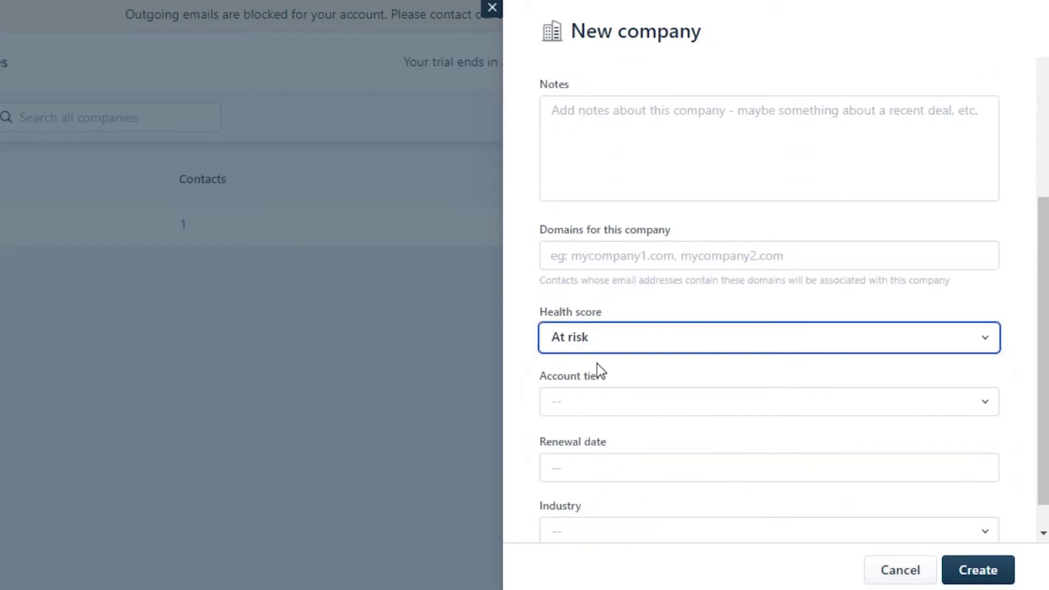
click(597, 407)
click(579, 487)
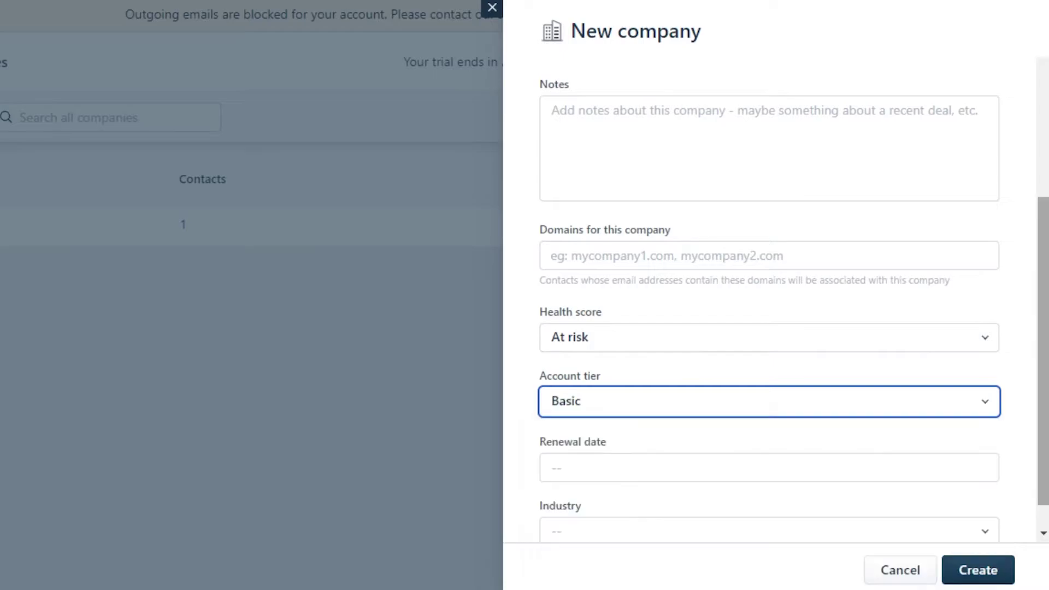
scroll(578, 487, down, 1)
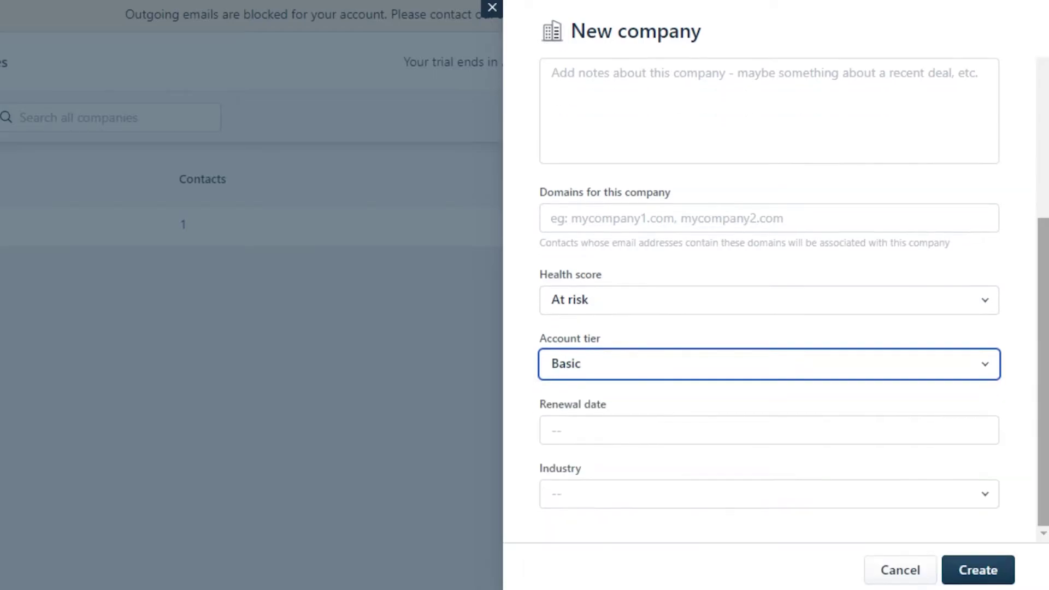
click(876, 494)
click(1000, 569)
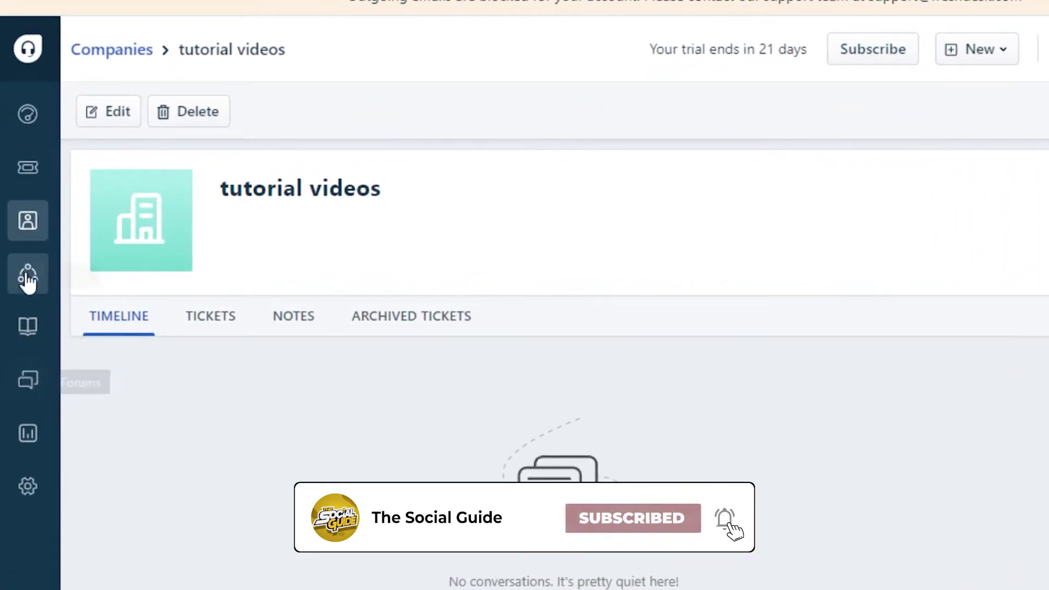
click(24, 387)
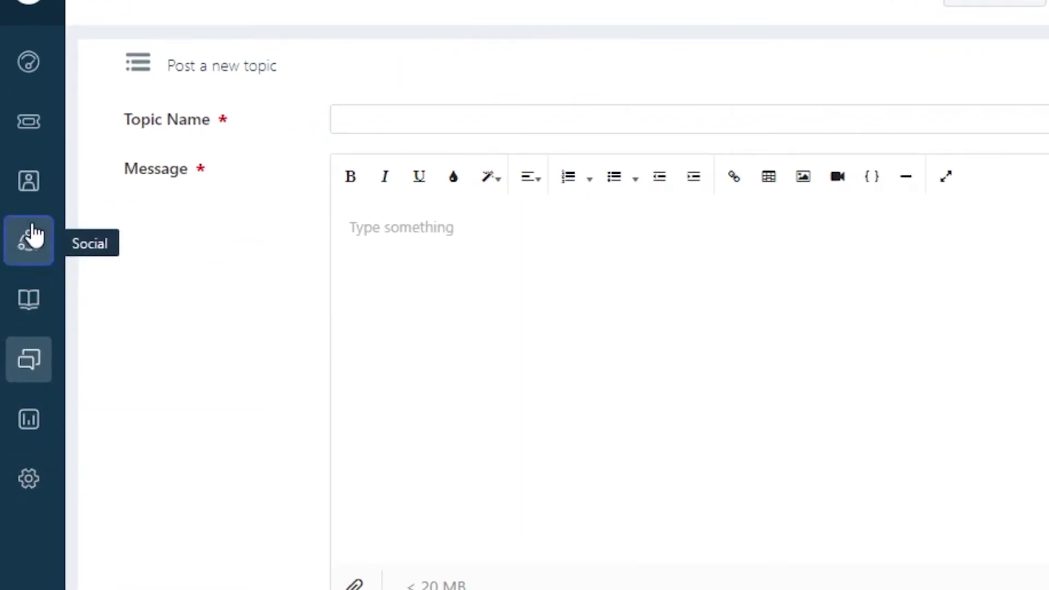
Visit the Social section, then return to the Dashboard of ticket statistics.
click(33, 234)
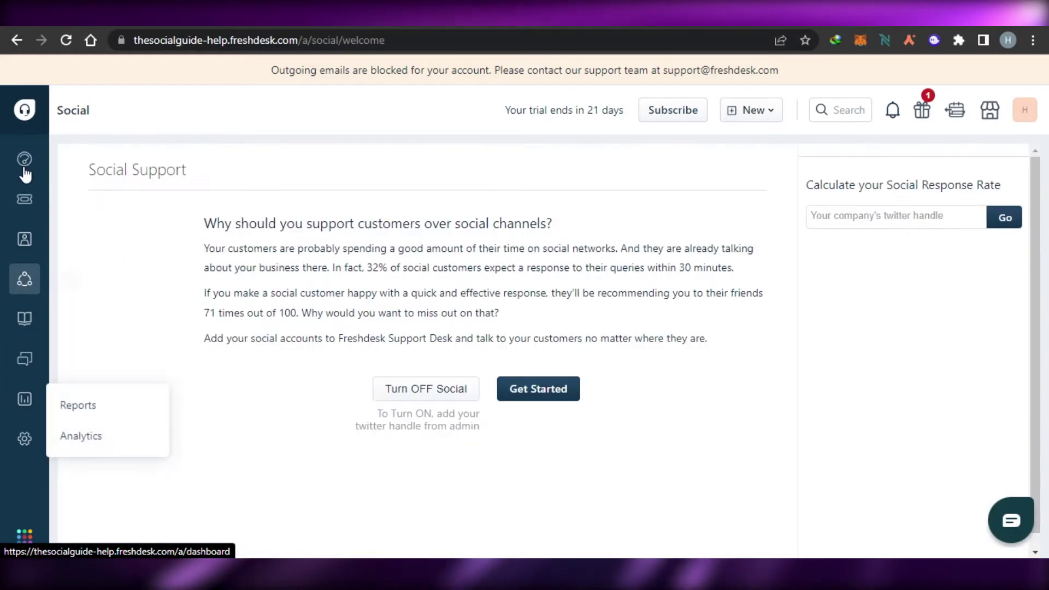
click(24, 163)
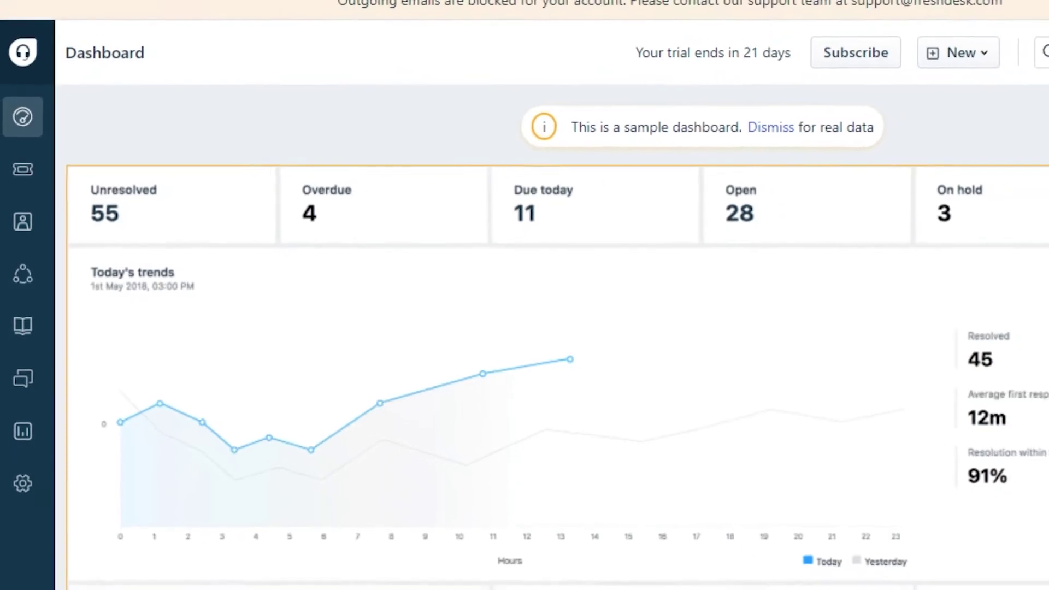
scroll(801, 232, down, 3)
scroll(801, 232, up, 3)
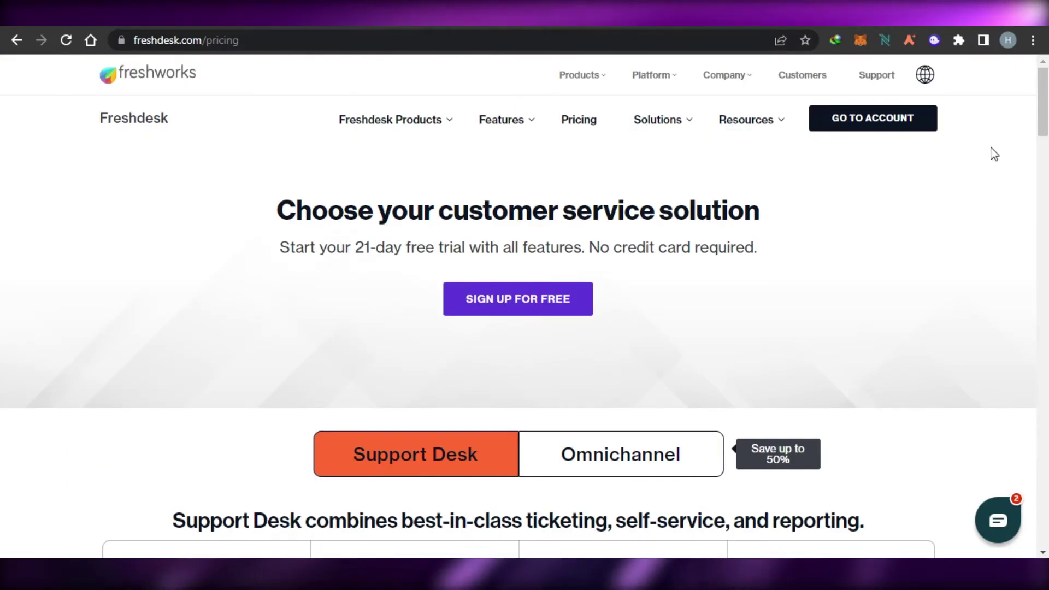
Scroll through the Free $0, Growth $15, Pro $49 and Enterprise $79 Support Desk plans.
scroll(993, 155, down, 4)
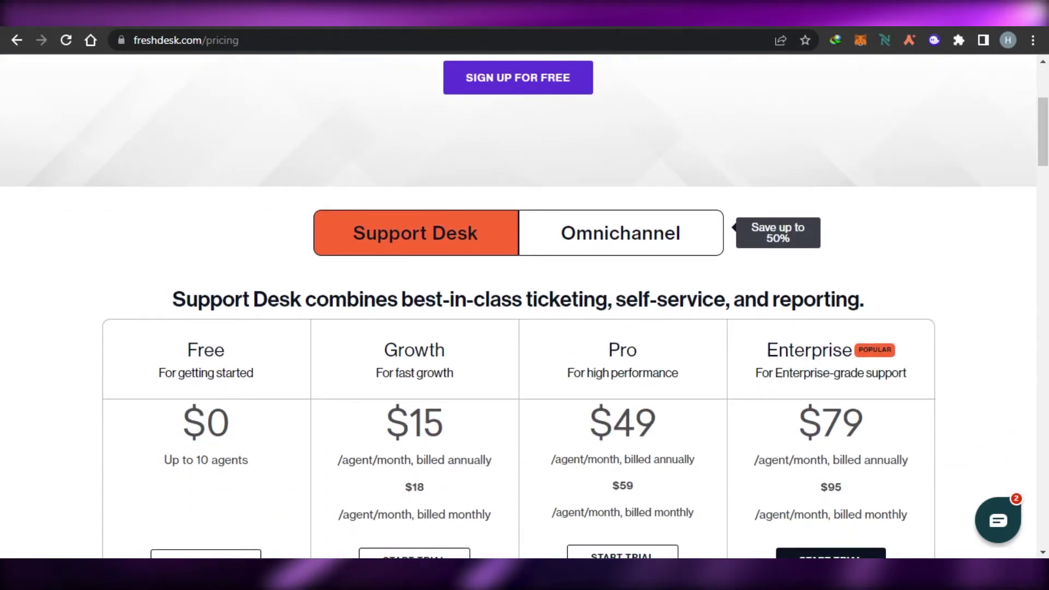
scroll(1047, 130, up, 5)
scroll(1047, 130, down, 12)
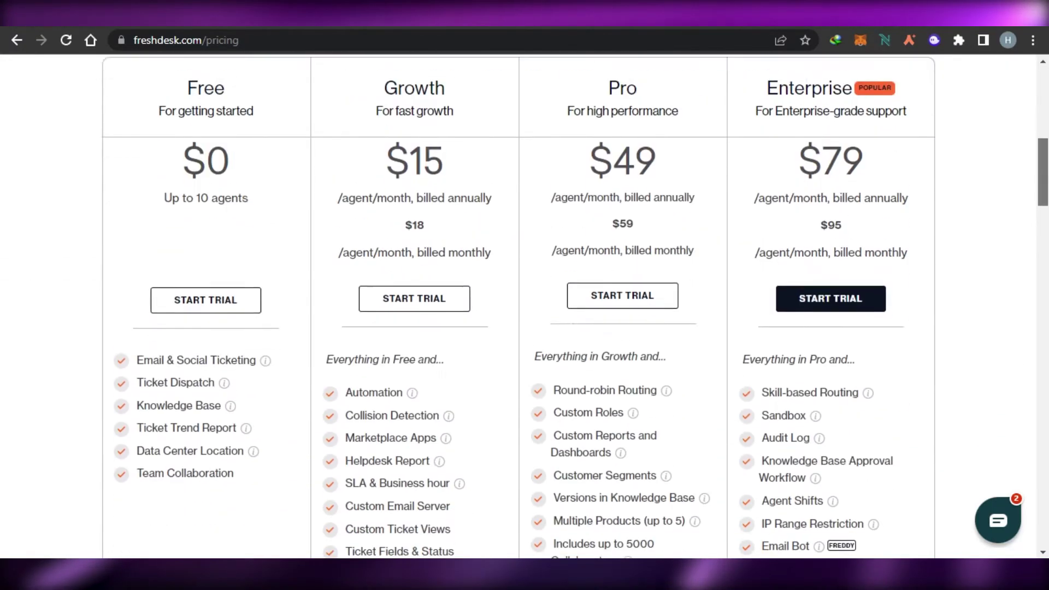
scroll(518, 306, down, 4)
scroll(518, 306, up, 15)
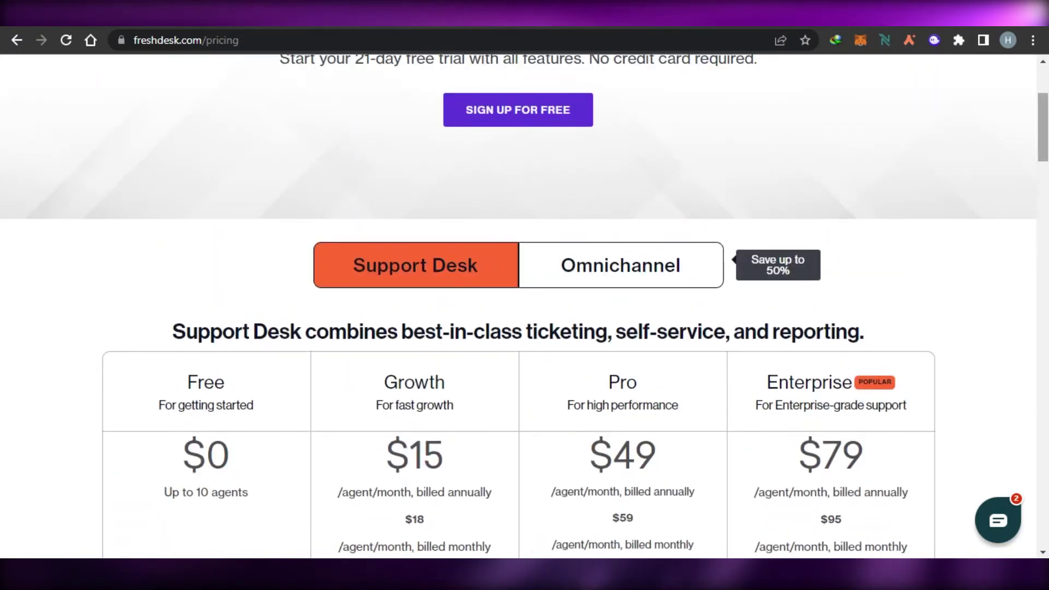